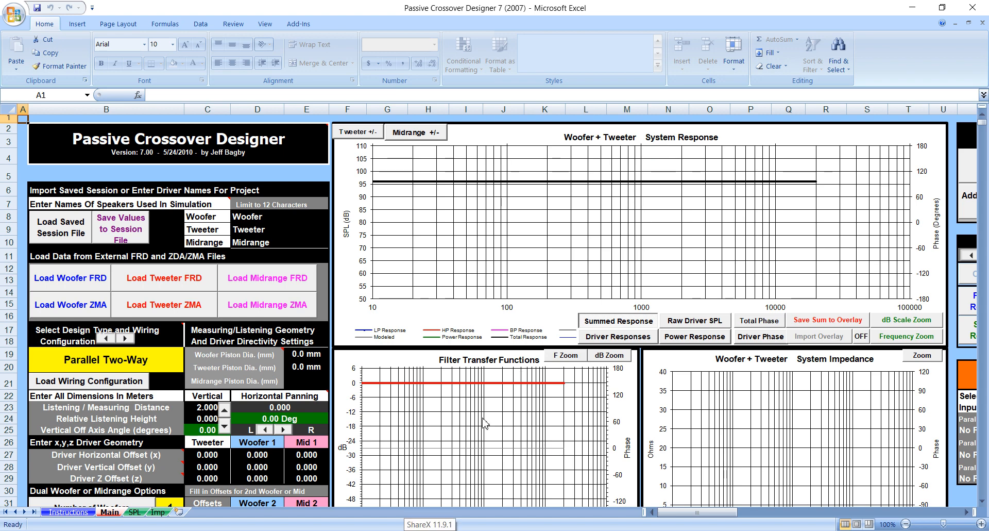
Load the frequency response file DC130B-8@0 from the Dayton DC130B-8 folder as the woofer FRD.
left_click(60, 280)
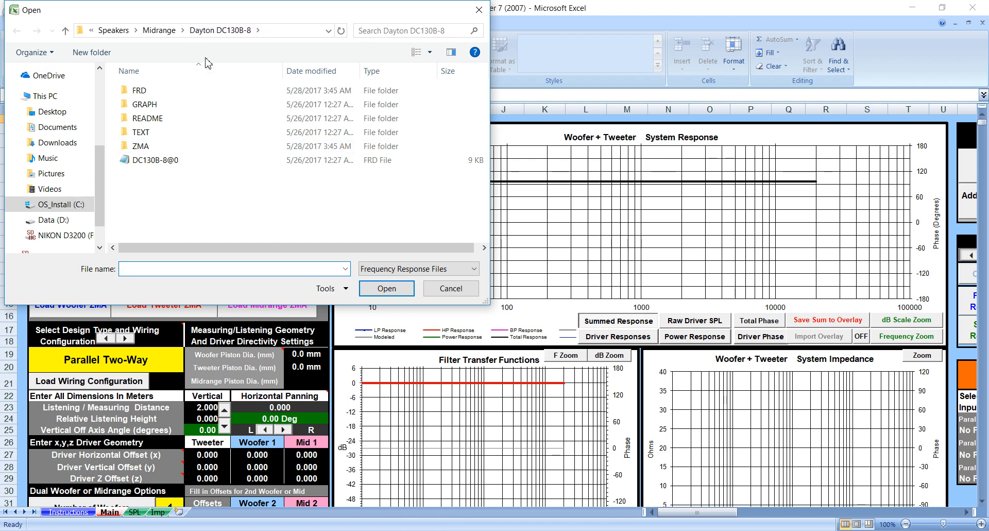
left_click(214, 163)
left_click(395, 298)
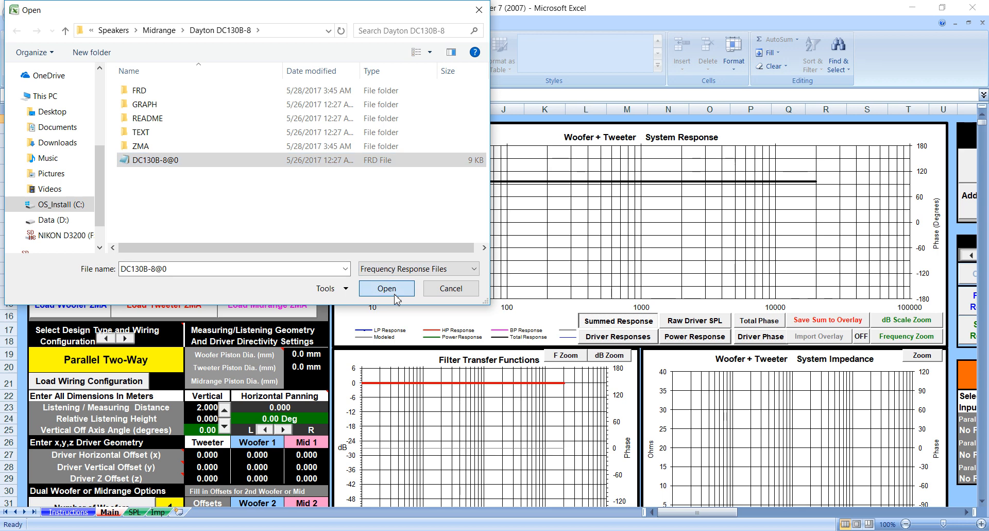
left_click(577, 317)
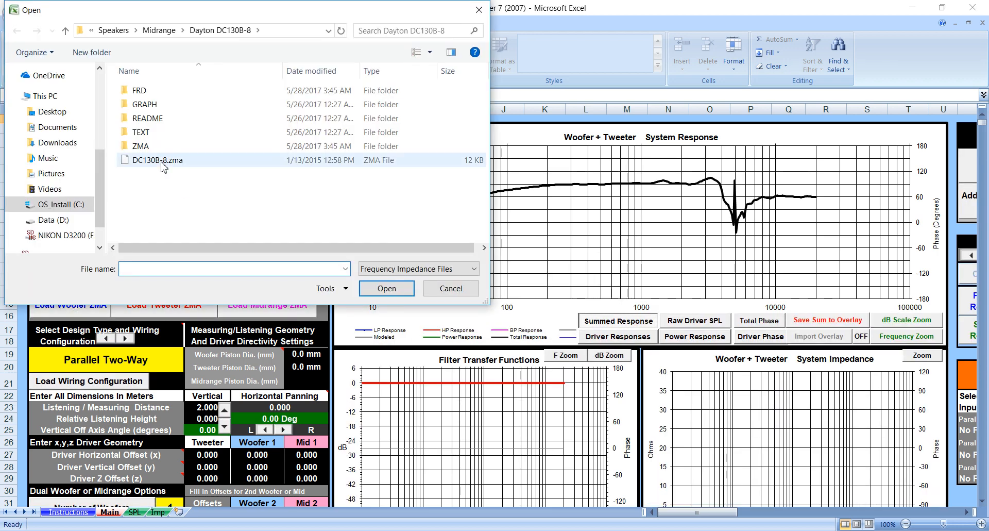
Load the impedance file DC130B-8.zma as the woofer ZMA.
left_click(208, 161)
left_click(391, 292)
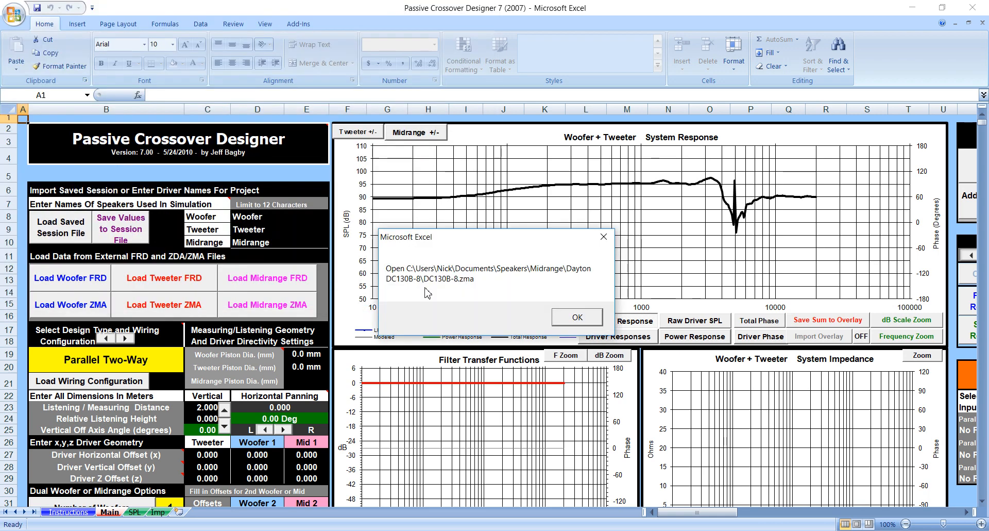
key("Return")
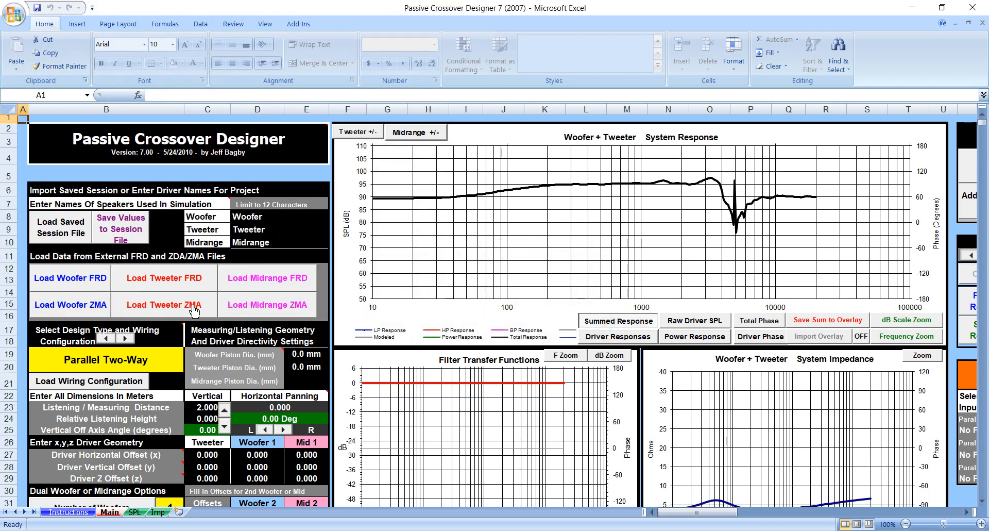
Load the frequency response file DC130B-8@0 as the 2nd woofer FRD in the dual woofer options.
scroll(195, 309, "down", 4)
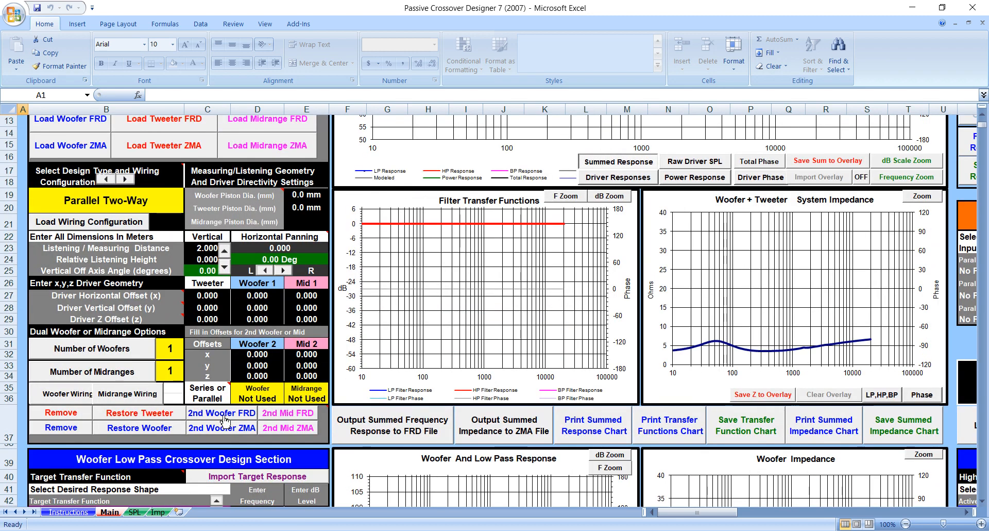
left_click(224, 415)
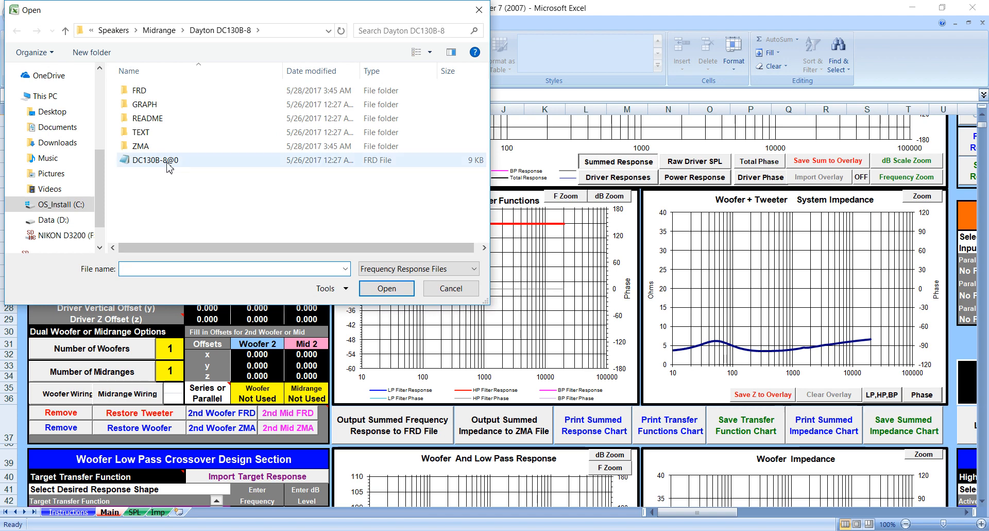
left_click(154, 160)
left_click(387, 288)
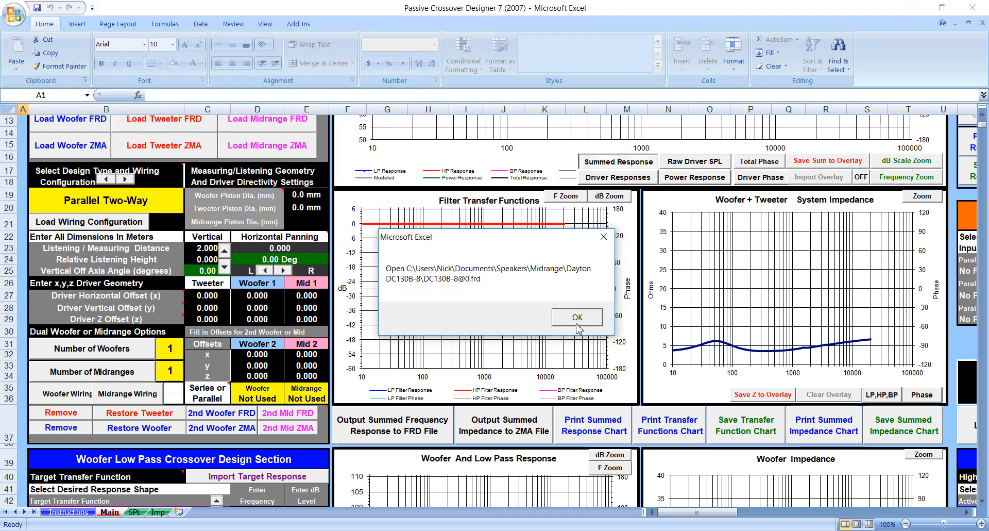
left_click(576, 315)
Load the impedance file DC130B-8.zma as the 2nd woofer ZMA.
left_click(205, 430)
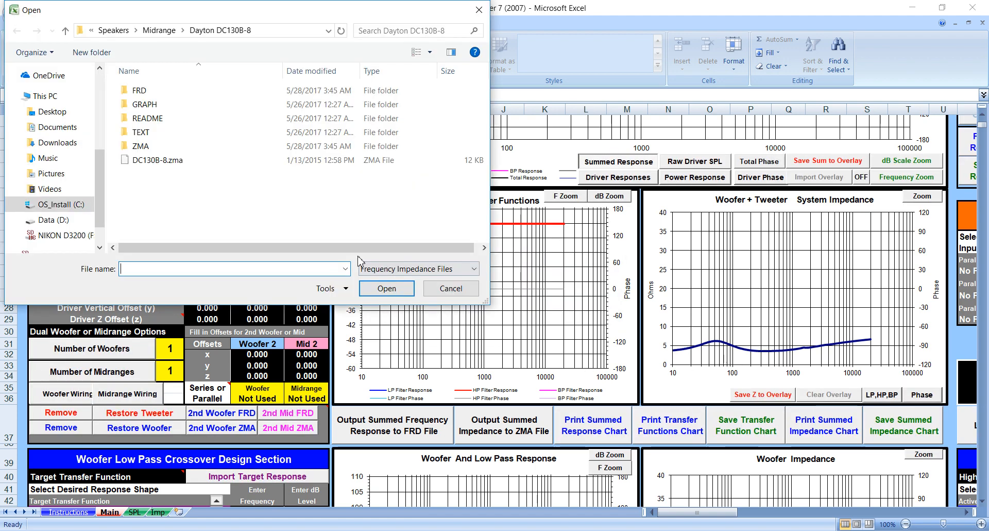
left_click(154, 160)
left_click(387, 288)
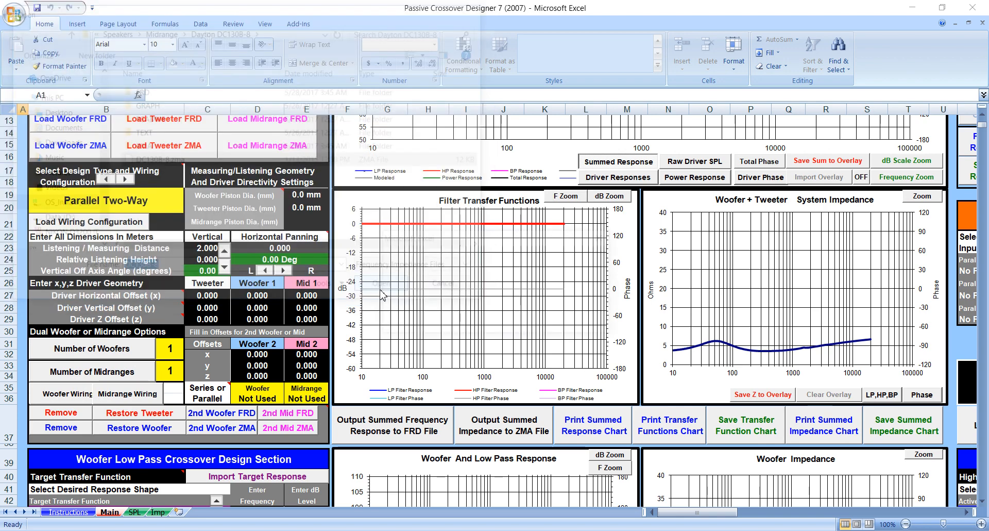
left_click(573, 315)
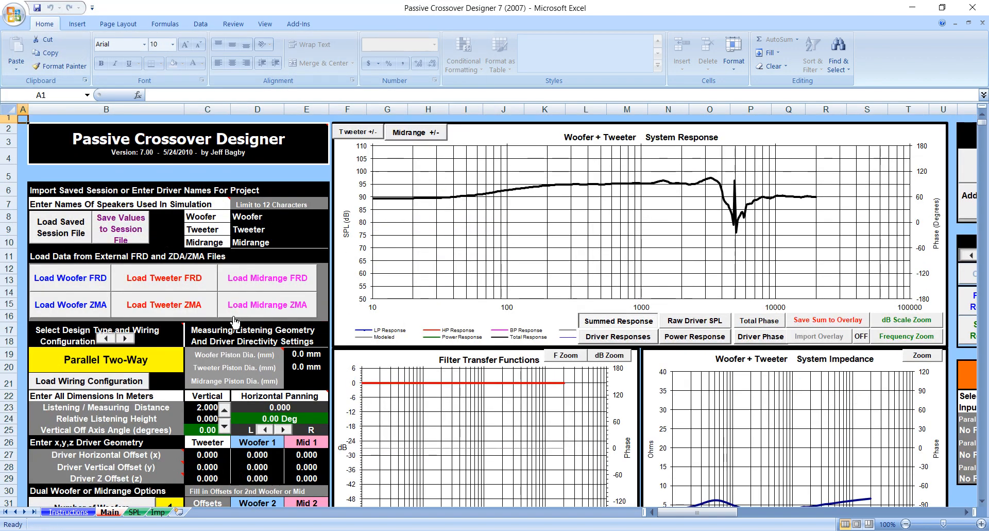
Load the frequency response file ND25FA-4@0 from the Speakers folder's Tweeters > Dayton ND25FA-4 subfolder as the tweeter FRD.
left_click(188, 278)
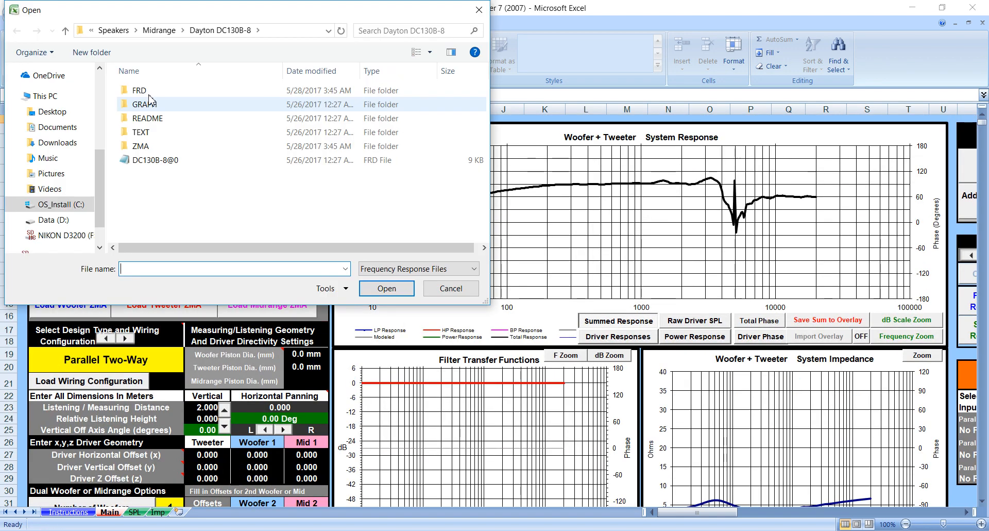
left_click(156, 31)
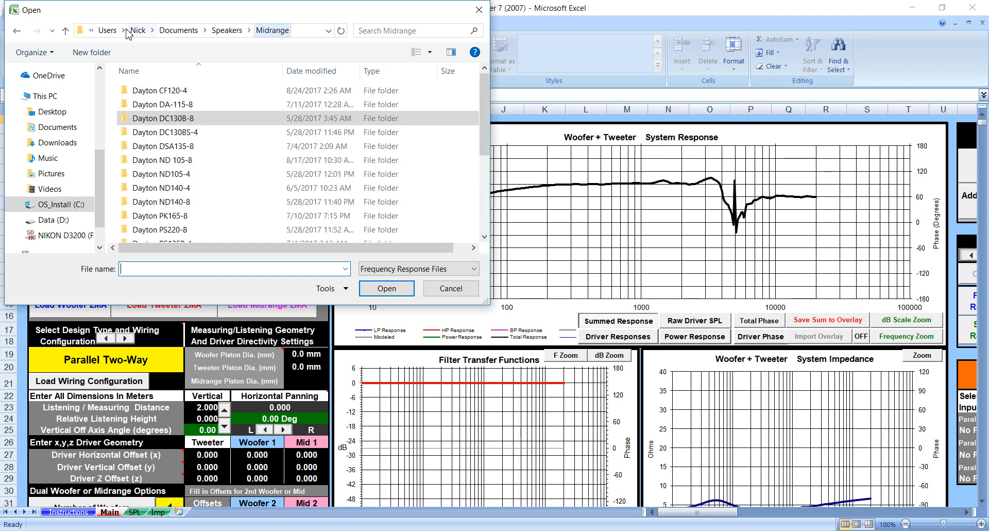
left_click(163, 31)
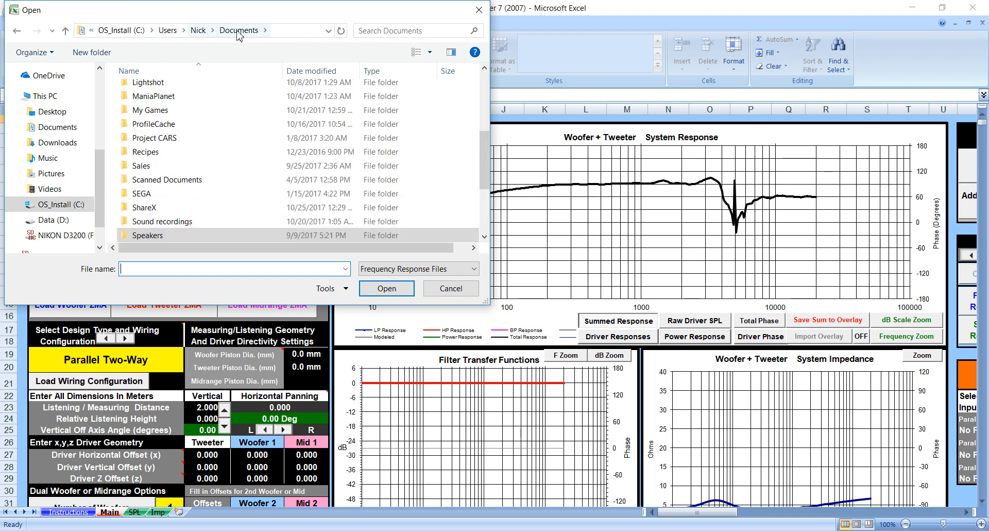
double_click(210, 236)
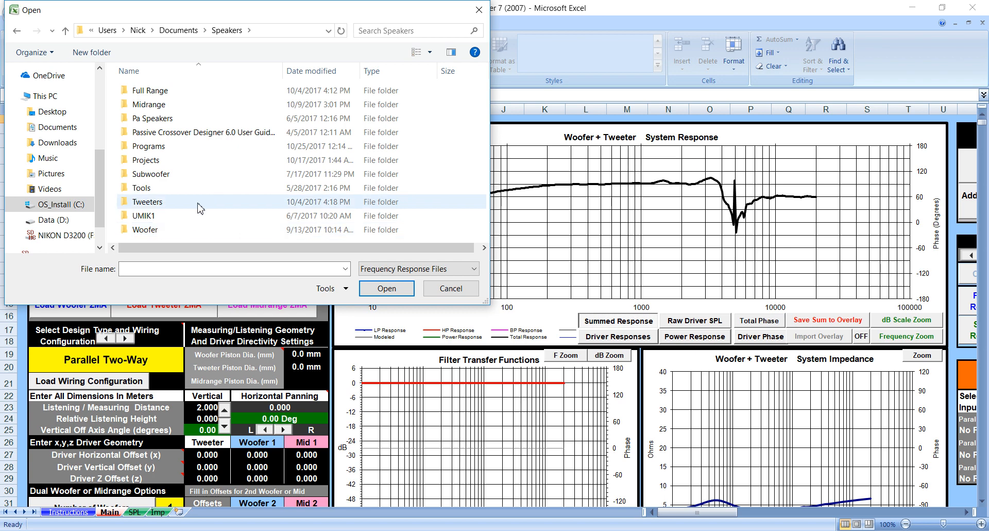
left_click(198, 204)
double_click(198, 207)
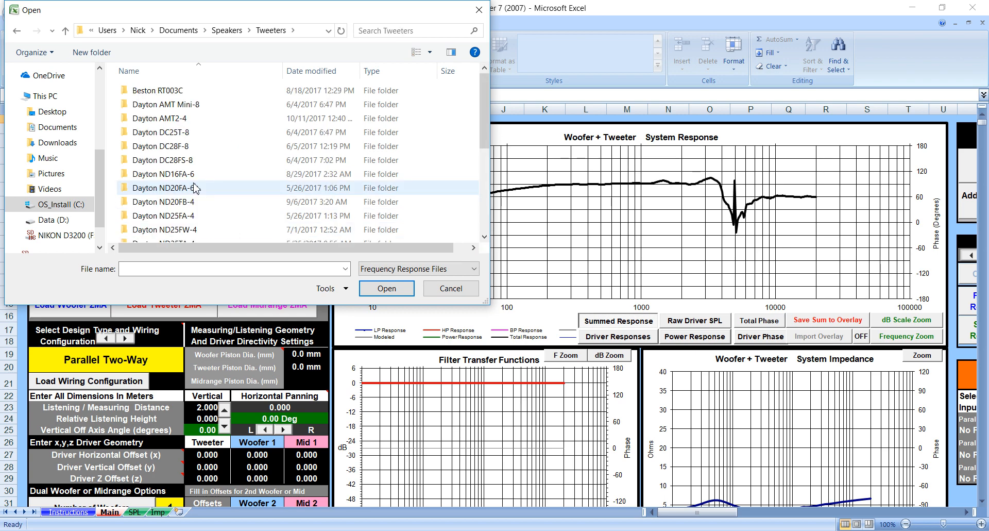
double_click(198, 223)
left_click(155, 160)
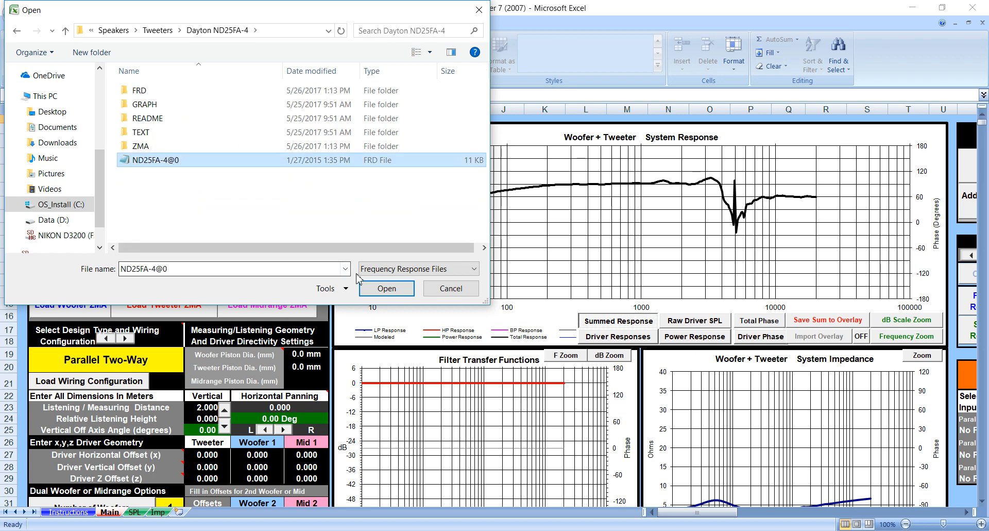
left_click(382, 294)
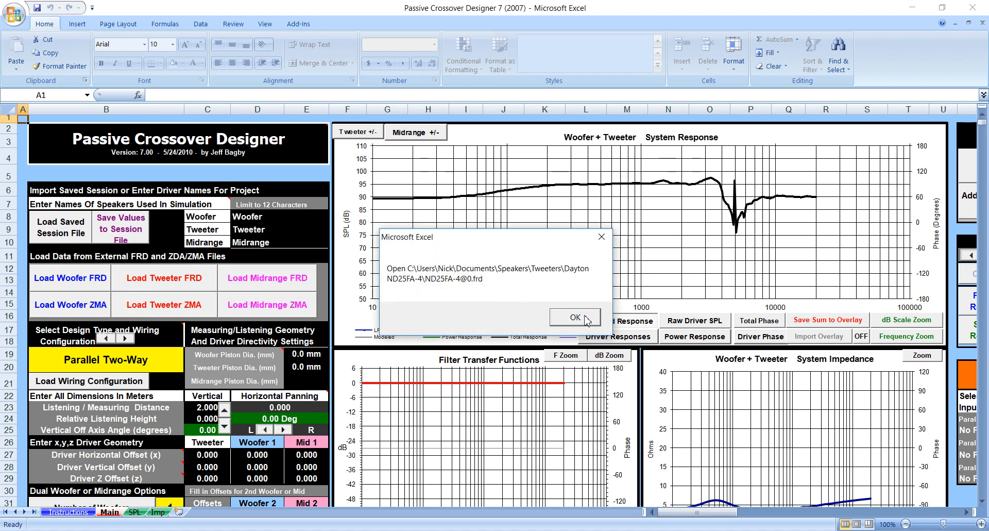
key("Return")
Load the impedance file ND25FA-4.zma as the tweeter ZMA.
left_click(163, 304)
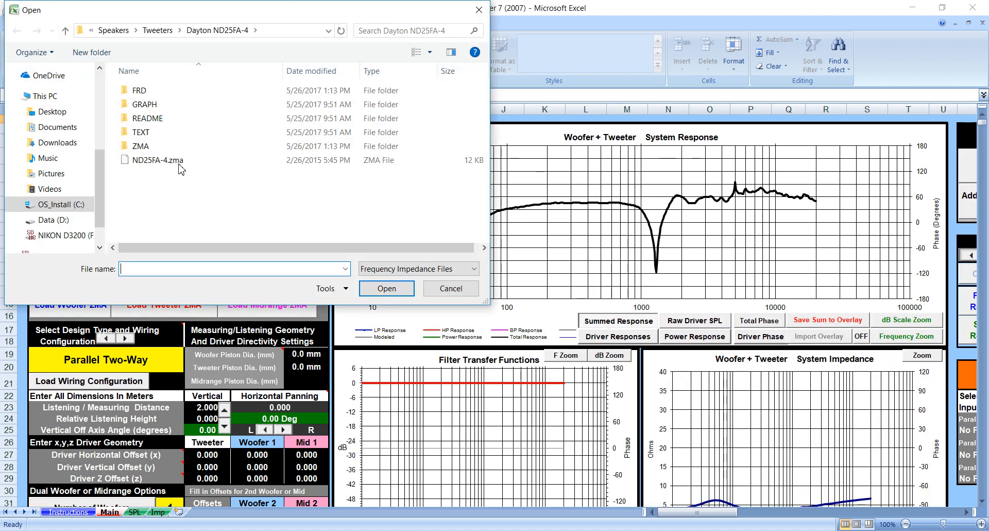
left_click(155, 160)
left_click(387, 283)
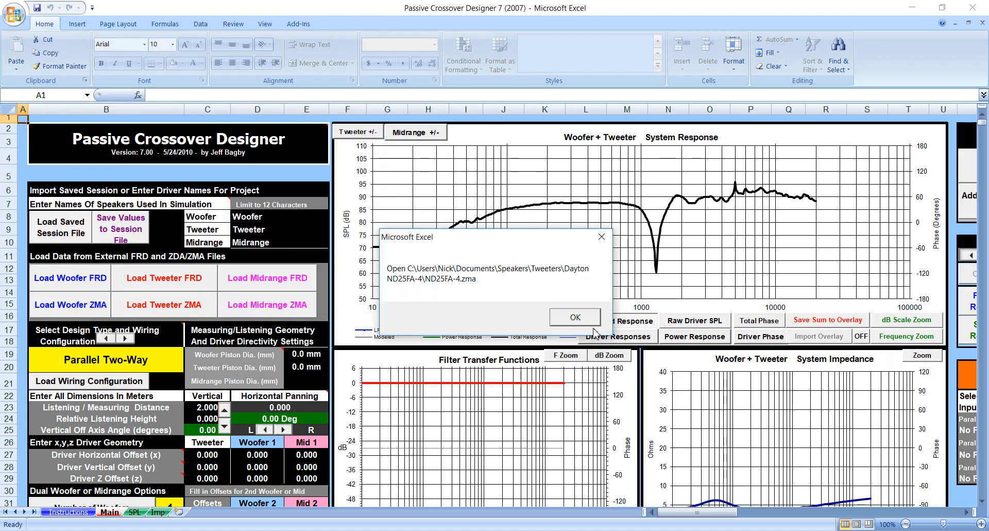
left_click(586, 322)
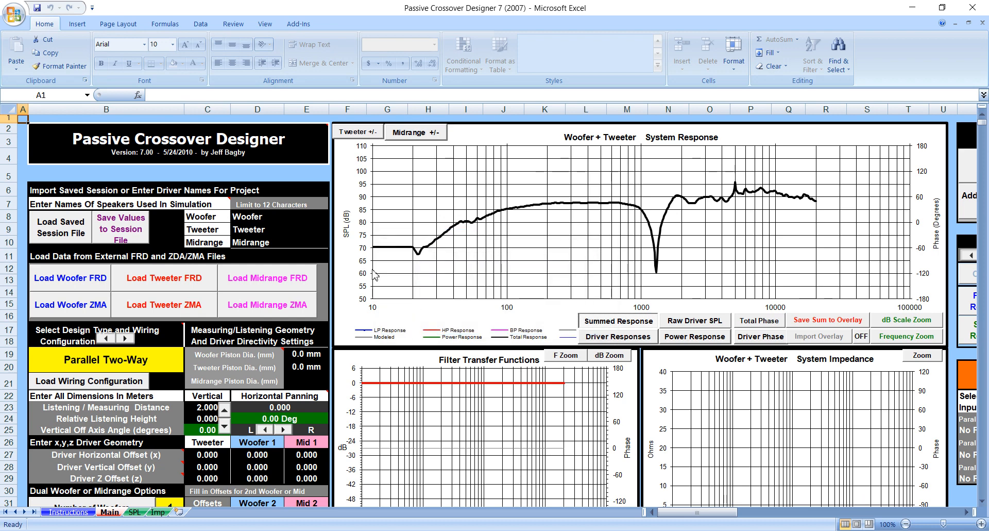
Set the number of woofers to 2 in the dual woofer or midrange options.
scroll(222, 290, "down", 3)
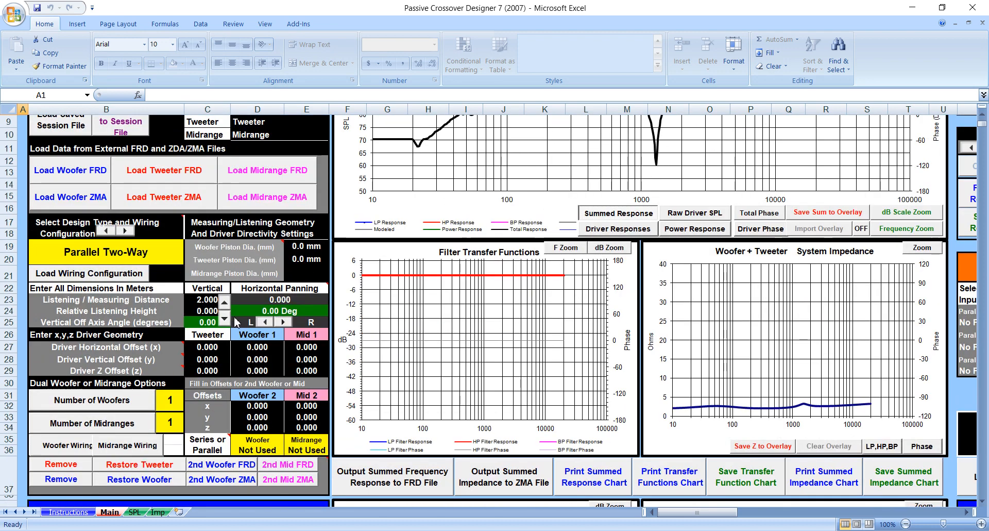
scroll(233, 317, "down", 3)
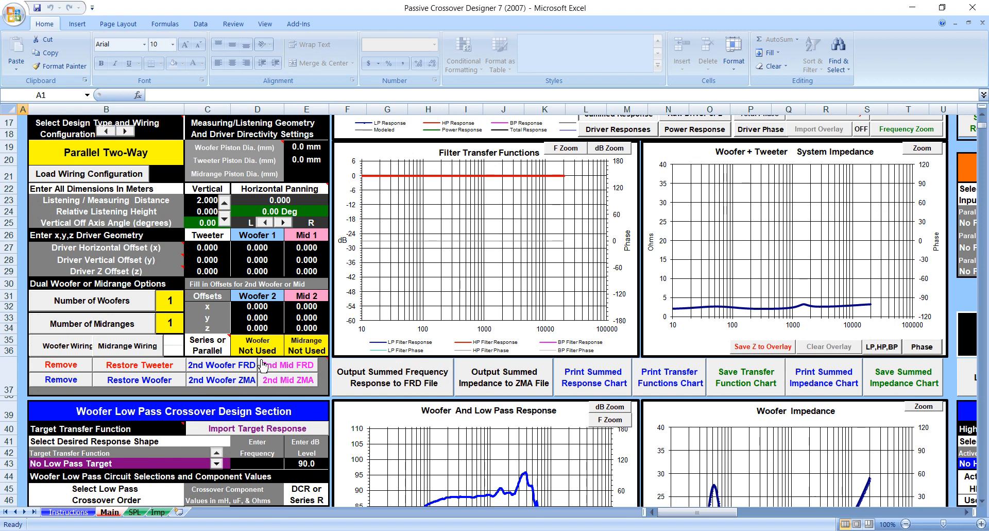
scroll(285, 316, "down", 2)
scroll(283, 317, "up", 7)
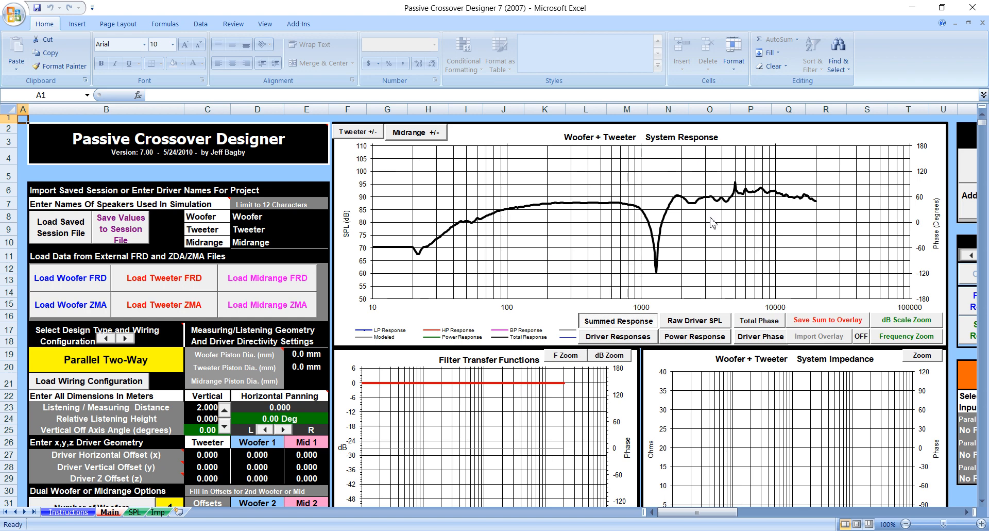
scroll(513, 307, "down", 4)
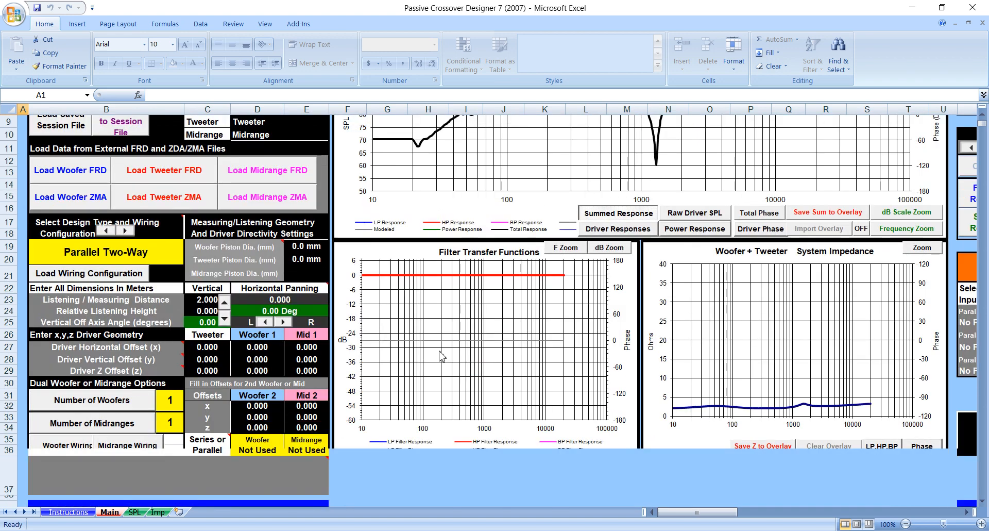
scroll(375, 377, "down", 1)
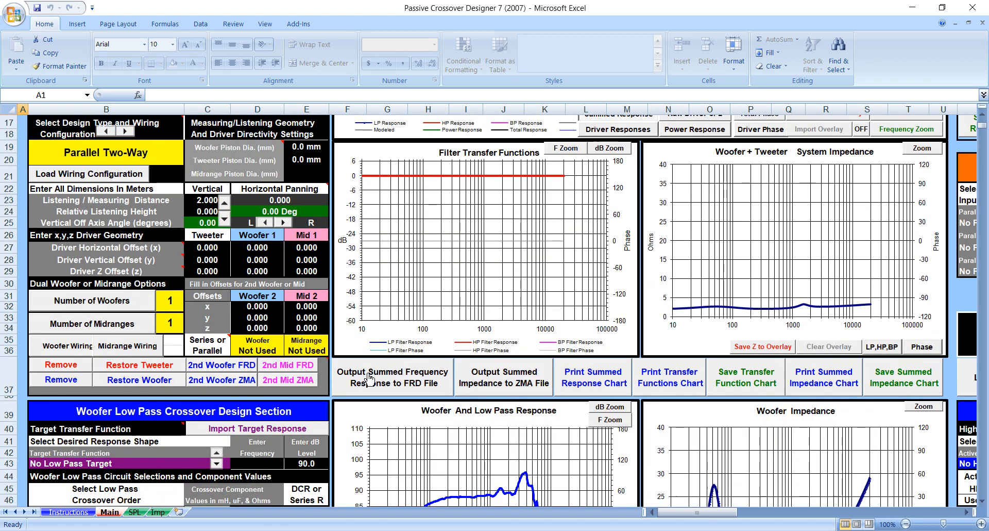
left_click(114, 306)
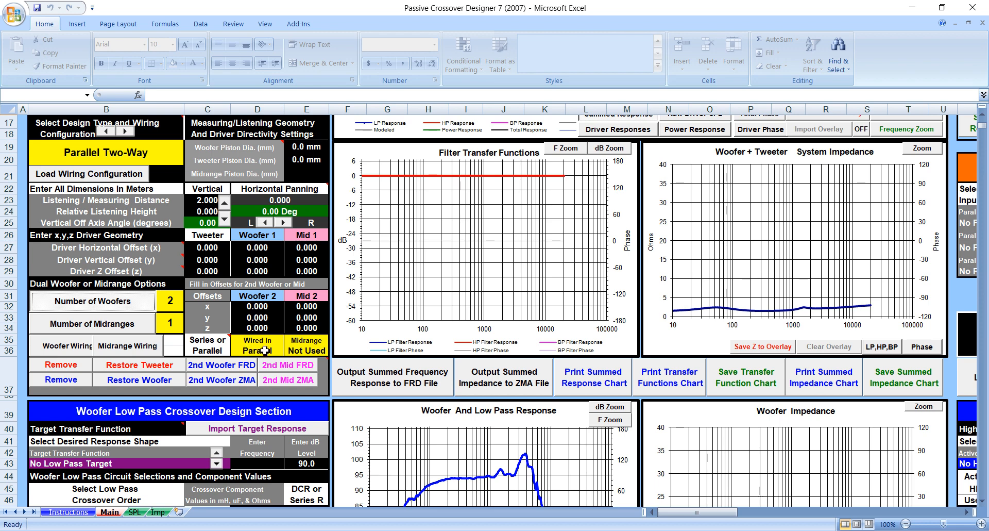
Switch the number of woofers to 1 and back to 2, and toggle the woofer wiring back to parallel.
scroll(366, 316, "up", 5)
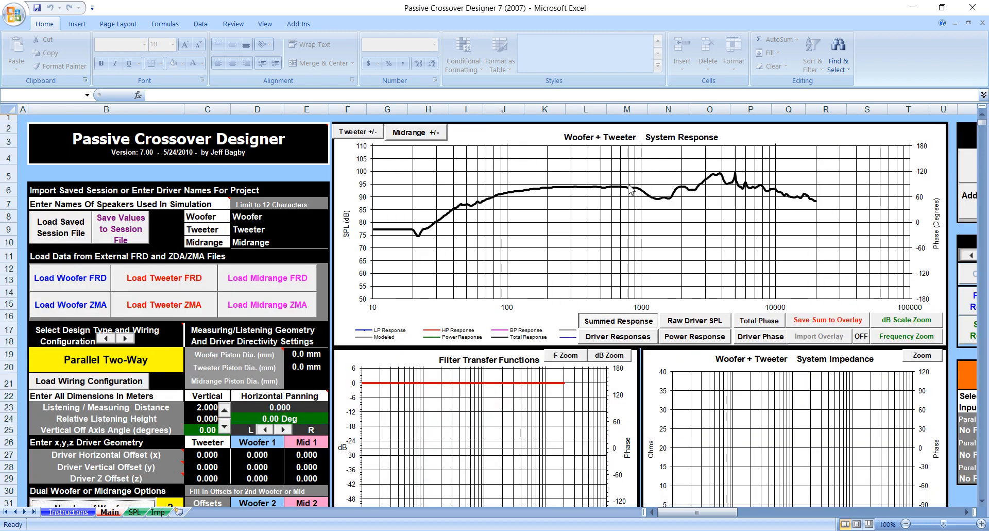
scroll(515, 309, "down", 4)
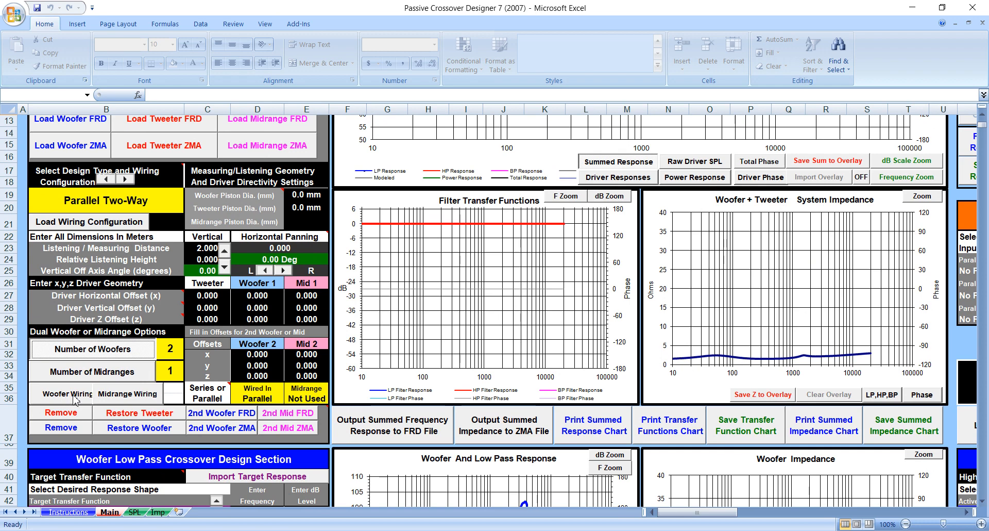
left_click(88, 353)
left_click(88, 352)
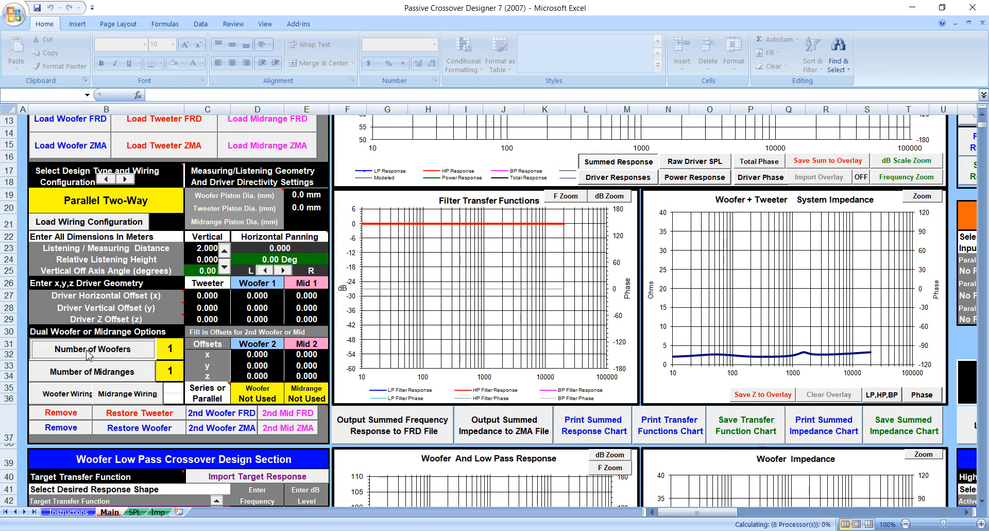
left_click(77, 398)
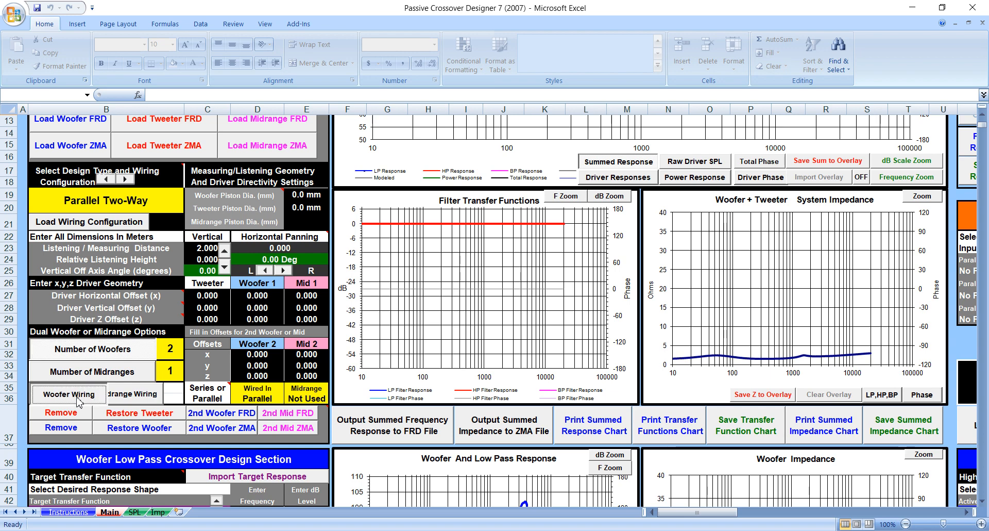
left_click(77, 398)
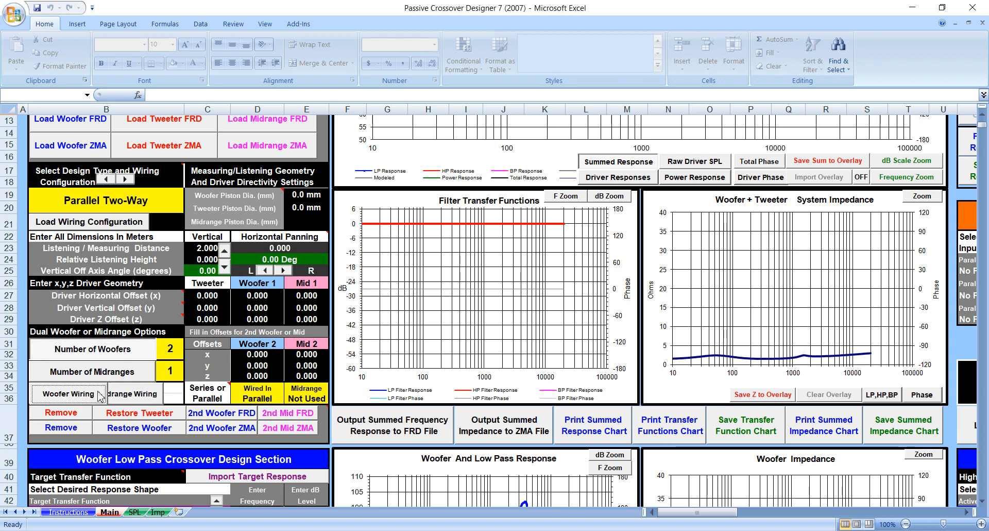
Change the wiring of the two woofers to series.
scroll(383, 381, "down", 4)
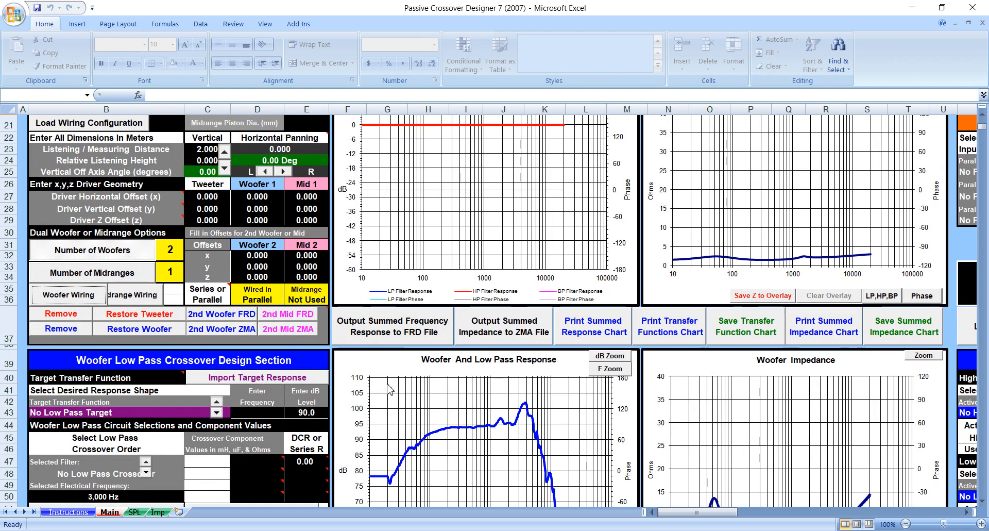
scroll(676, 505, "down", 1)
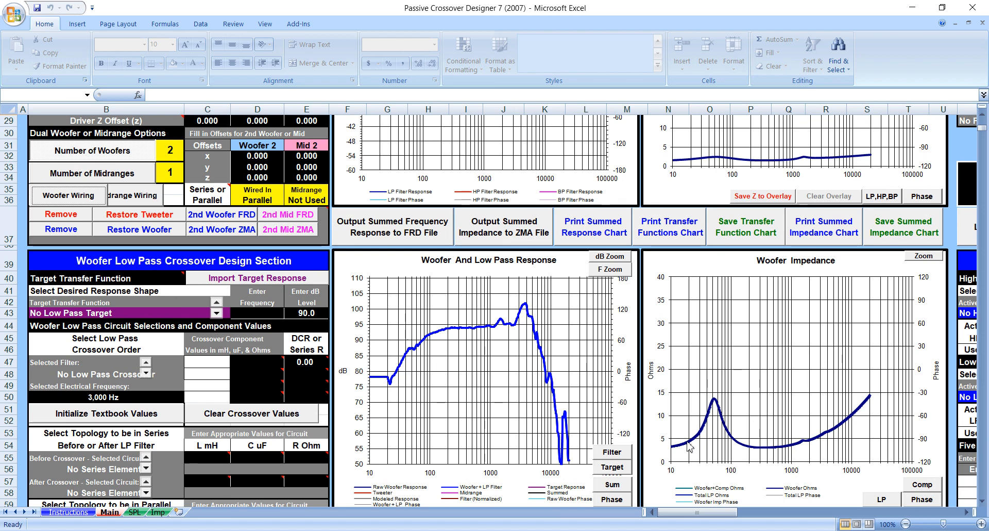
left_click(74, 196)
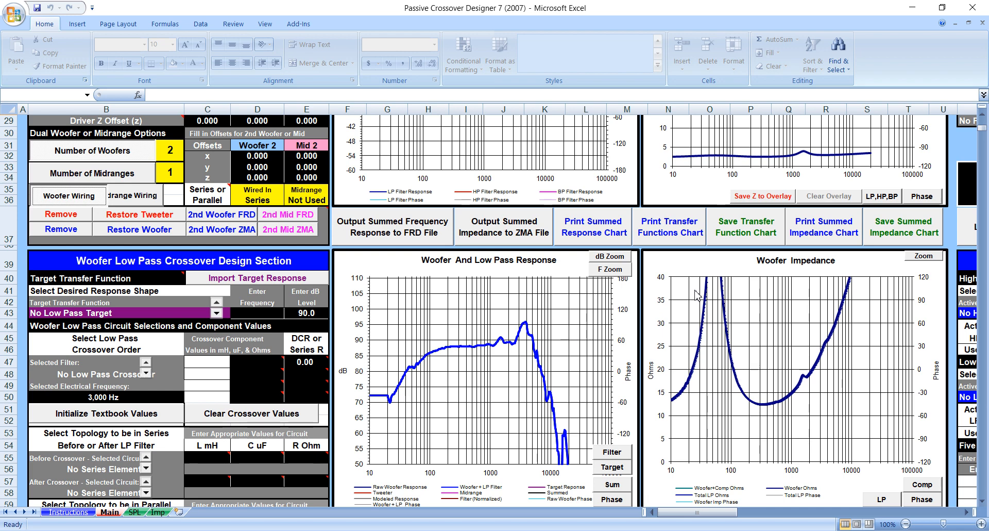
Change the wiring of the two woofers to parallel and check the system response chart.
left_click(69, 196)
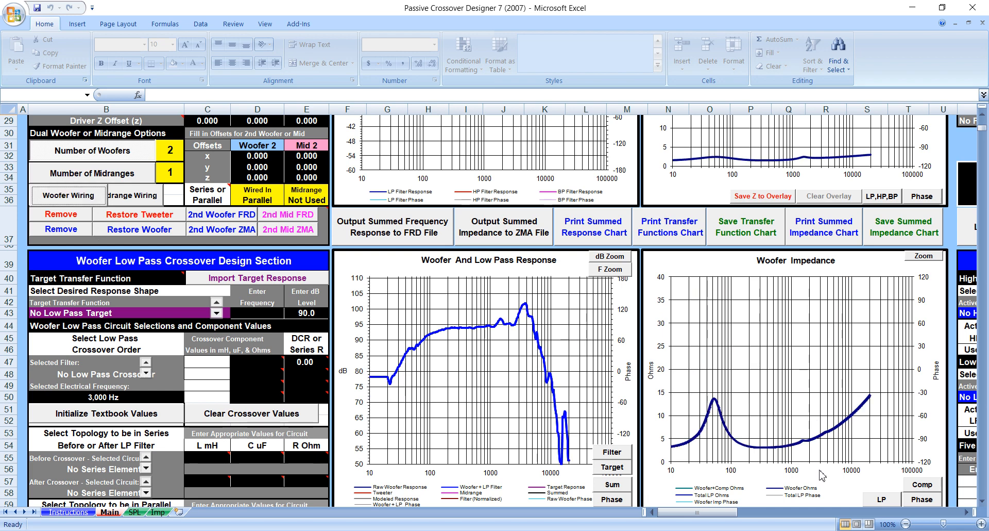
scroll(881, 440, "up", 1)
scroll(545, 427, "up", 8)
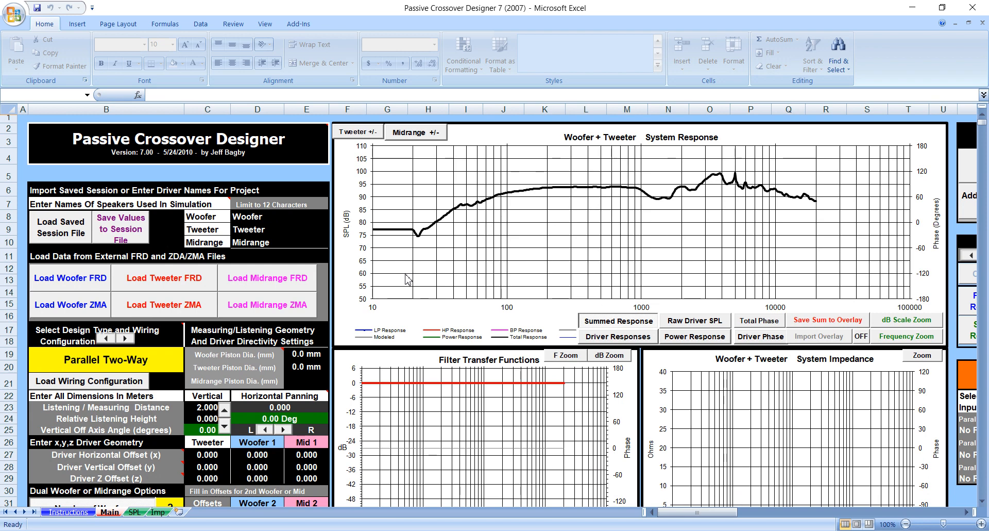
Set the woofer low-pass crossover to second order parallel at 2500 Hz and initialize its textbook values.
scroll(410, 289, "down", 5)
scroll(410, 290, "down", 5)
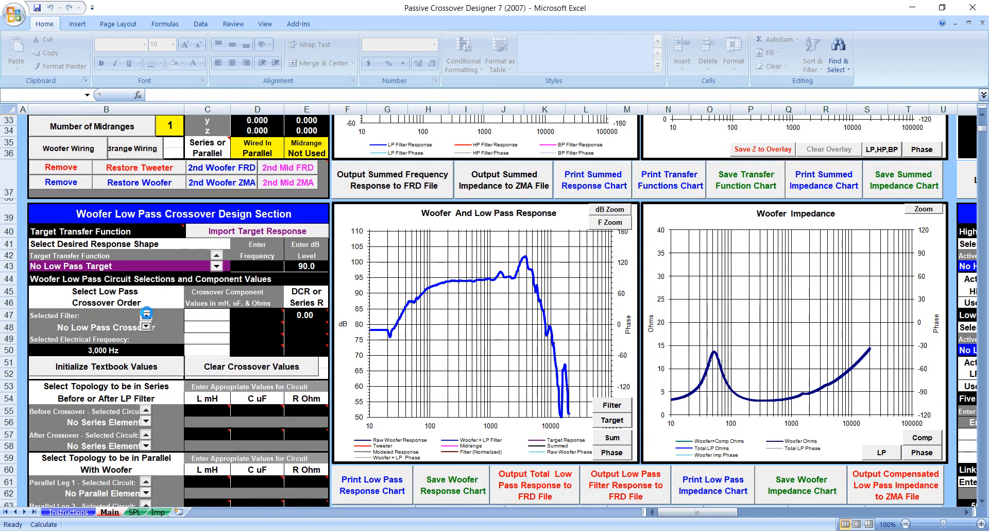
left_click(147, 315)
left_click(146, 314)
left_click(135, 348)
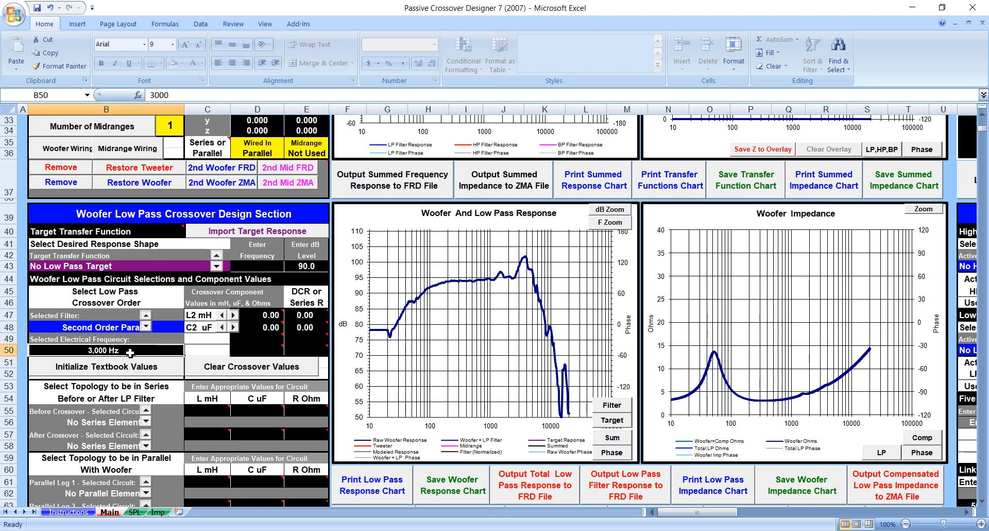
type("2500")
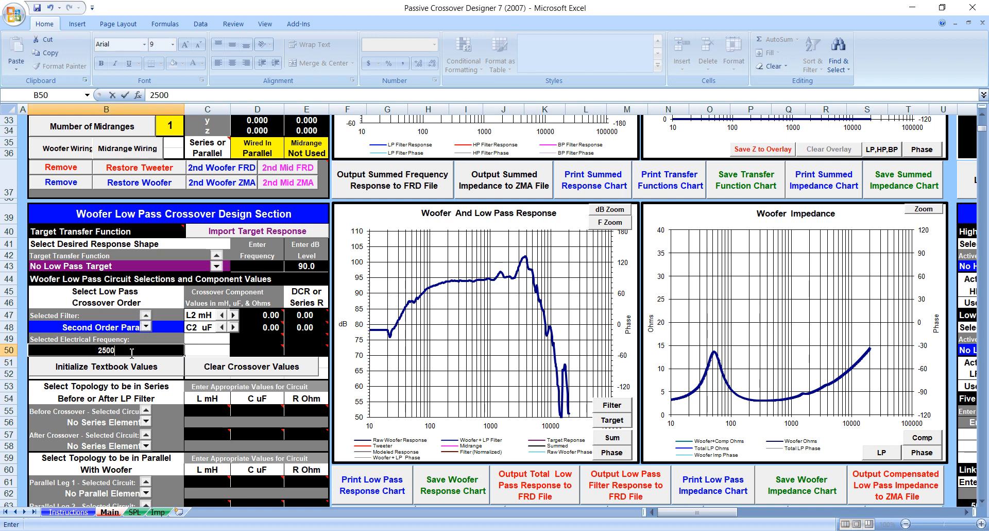
key("Return")
left_click(150, 369)
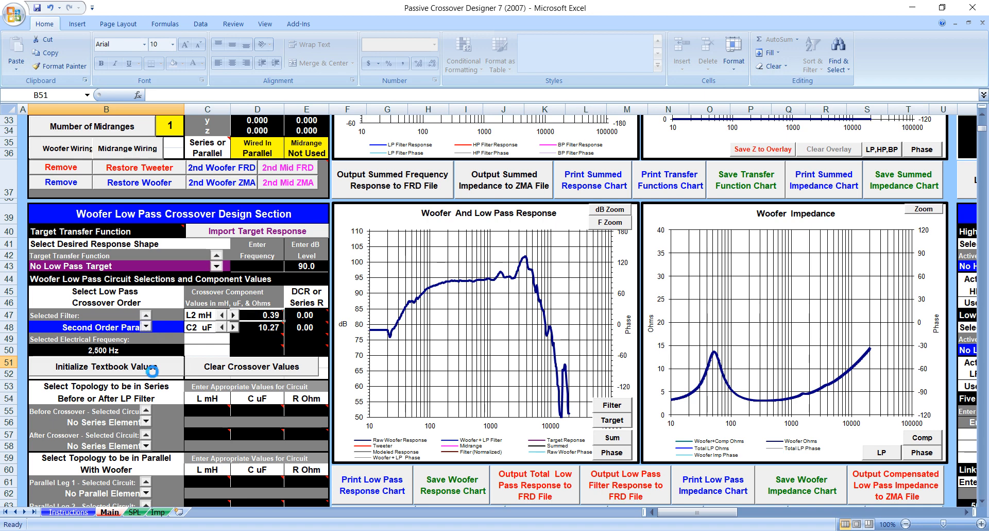
Set the tweeter high-pass crossover to second order parallel and initialize its textbook values at 3,000 Hz.
scroll(150, 391, "down", 4)
scroll(148, 390, "down", 3)
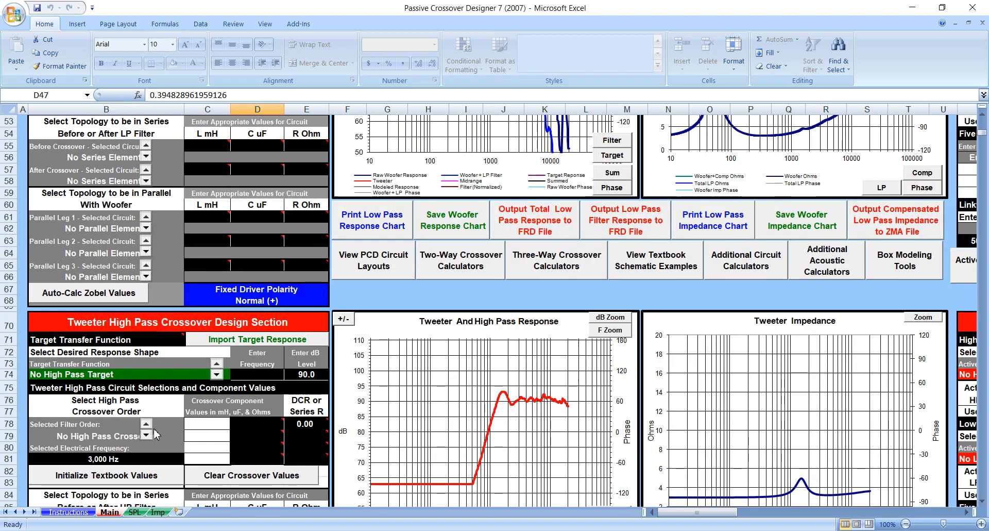
left_click(144, 424)
left_click(144, 425)
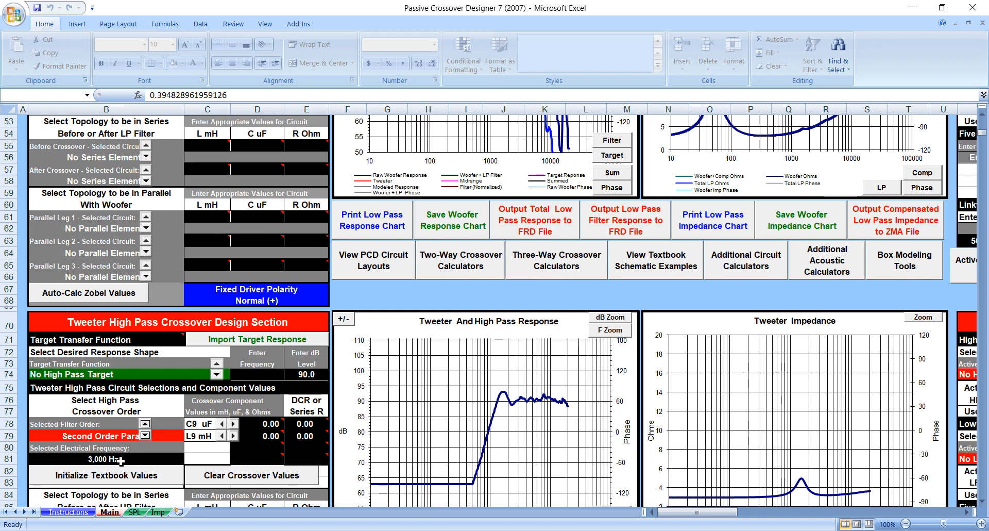
left_click(133, 481)
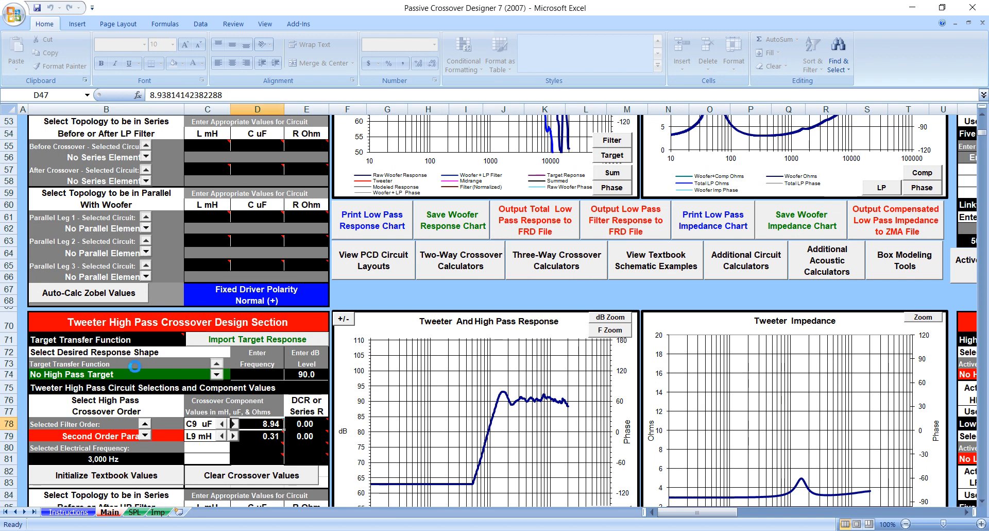
Try a woofer low-pass electrical frequency of 3000 Hz and reinitialize the low-pass textbook values.
scroll(132, 328, "up", 4)
left_click(120, 224)
type("3000")
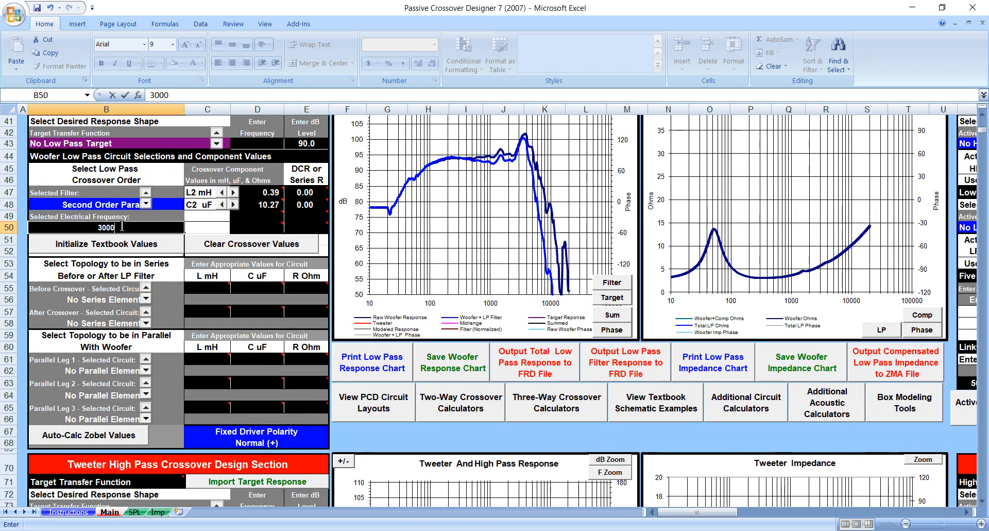
key("Return")
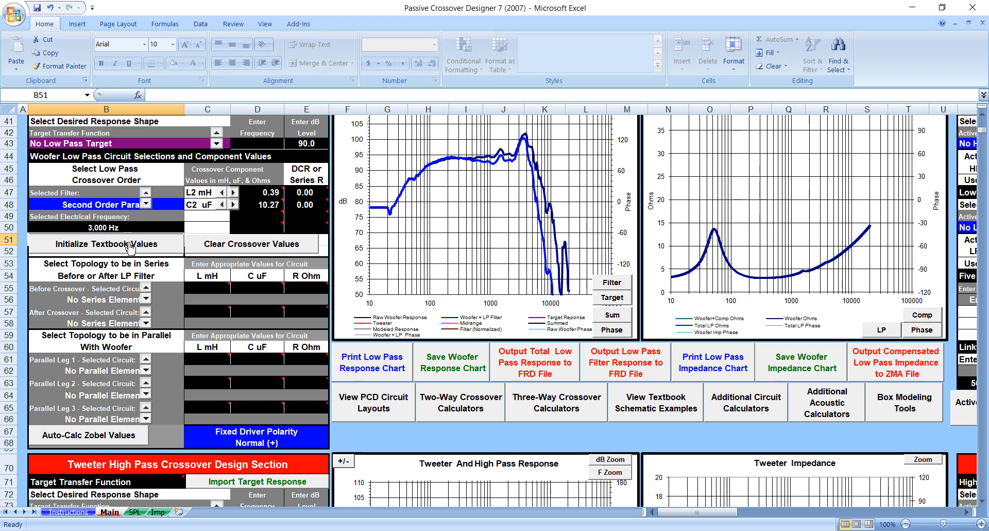
left_click(129, 244)
Show the individual driver responses on the woofer and tweeter system response chart.
scroll(456, 285, "up", 13)
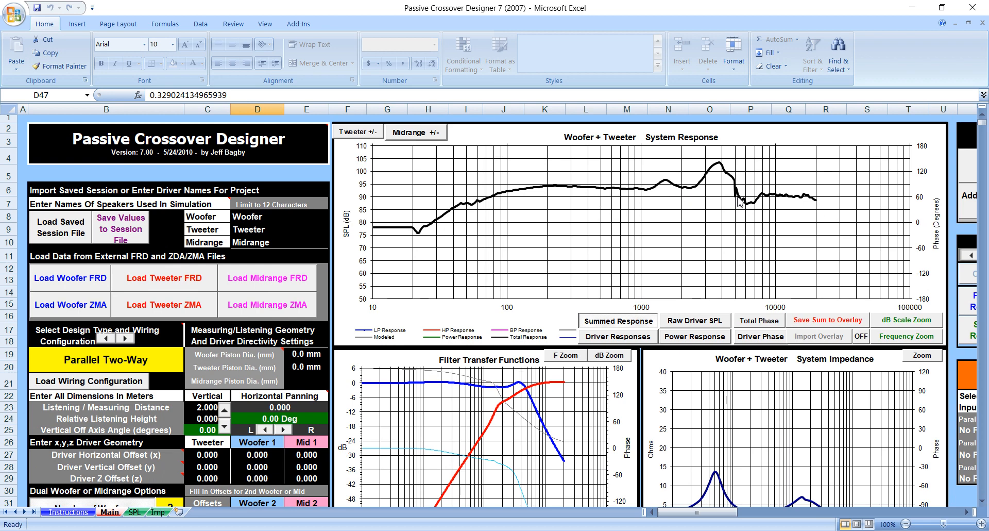
left_click(633, 341)
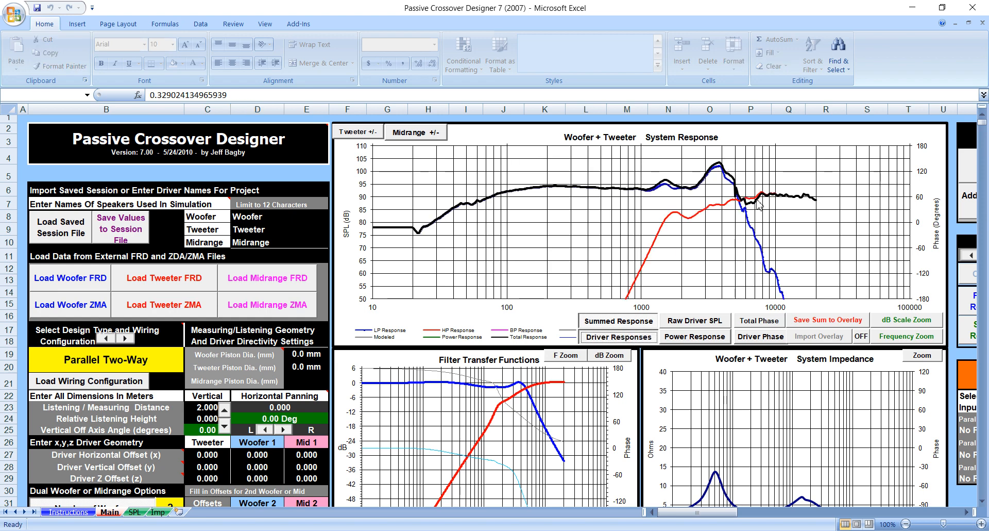
Set the woofer low-pass frequency to 2500 Hz with textbook values and add an auto-calculated Zobel circuit in parallel leg 1.
scroll(355, 333, "down", 9)
scroll(355, 334, "down", 4)
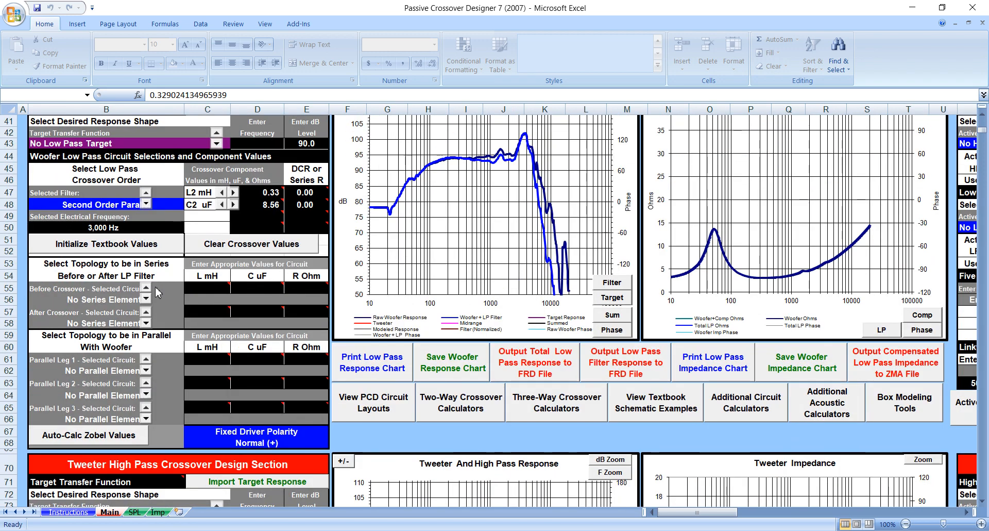
left_click(128, 226)
type("2,500")
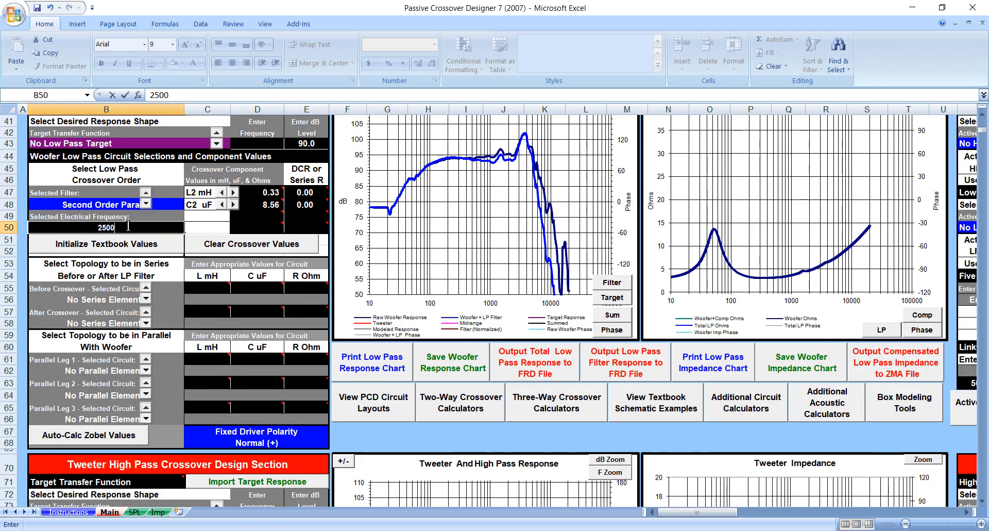
key("Return")
left_click(138, 244)
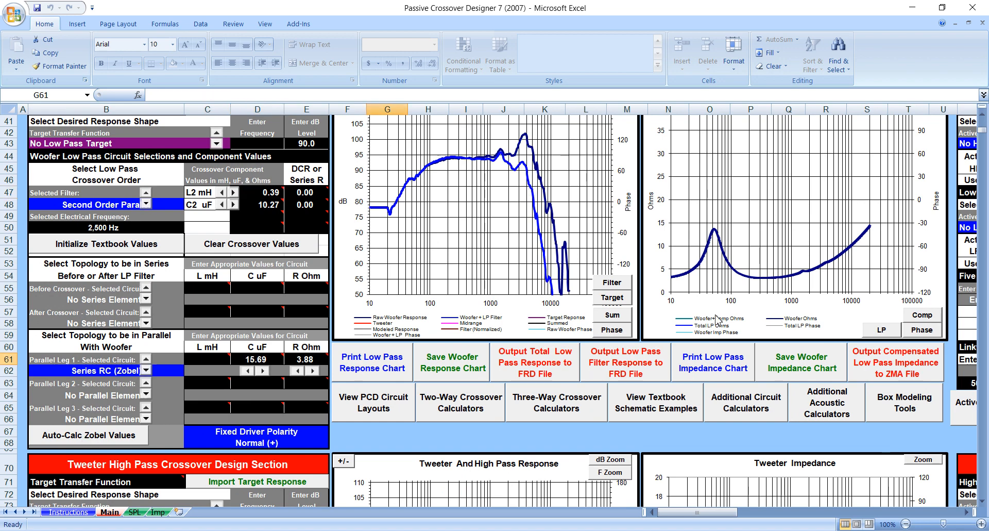
scroll(718, 319, "up", 13)
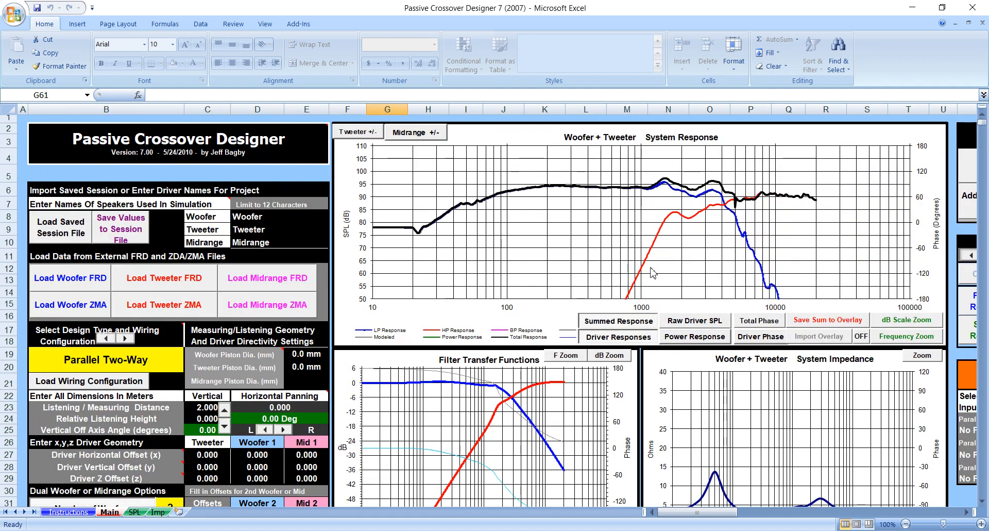
Set the tweeter high-pass electrical frequency to 2500 Hz and reinitialize its textbook values.
scroll(158, 410, "down", 16)
scroll(158, 410, "down", 4)
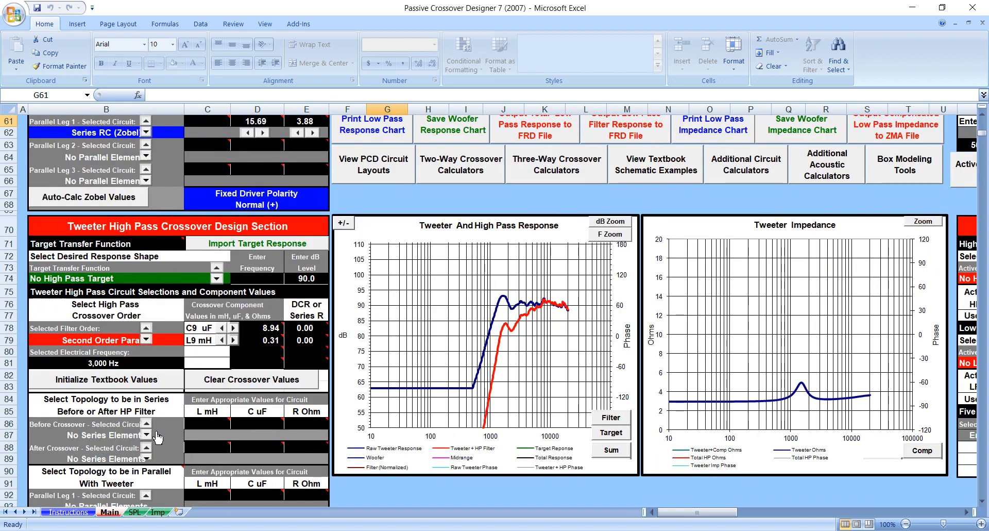
left_click(137, 364)
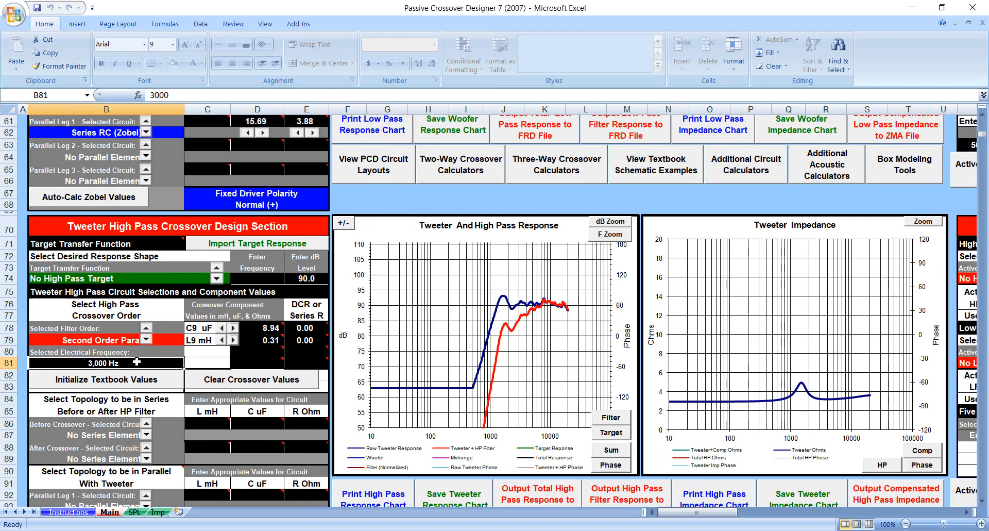
type("2500")
key("Return")
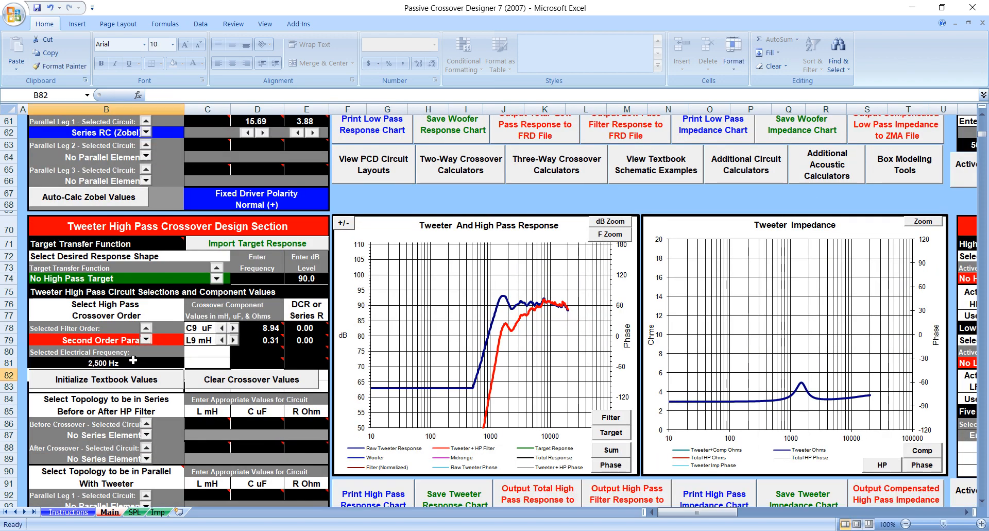
scroll(604, 322, "up", 20)
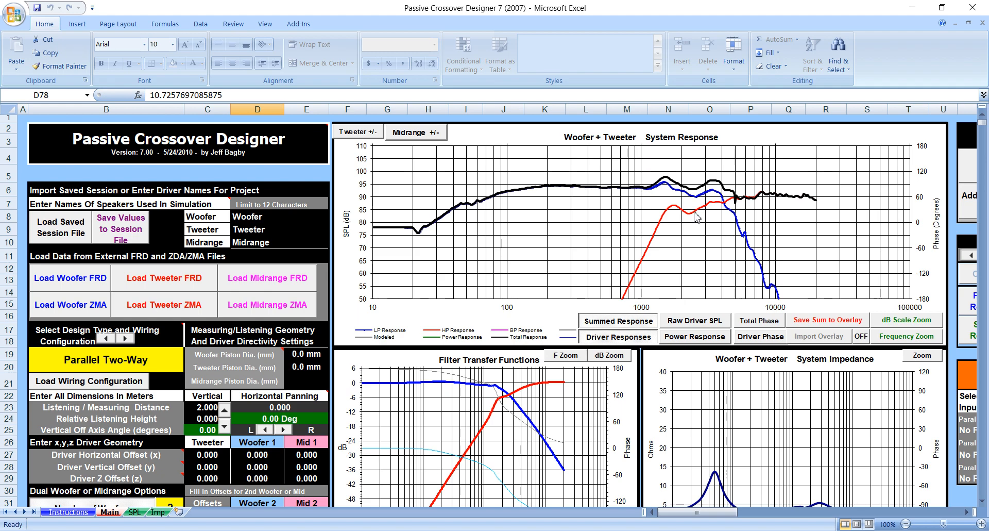
Lower the tweeter high-pass inductor L9 to 0.15 mH.
scroll(695, 287, "down", 1)
scroll(696, 287, "down", 19)
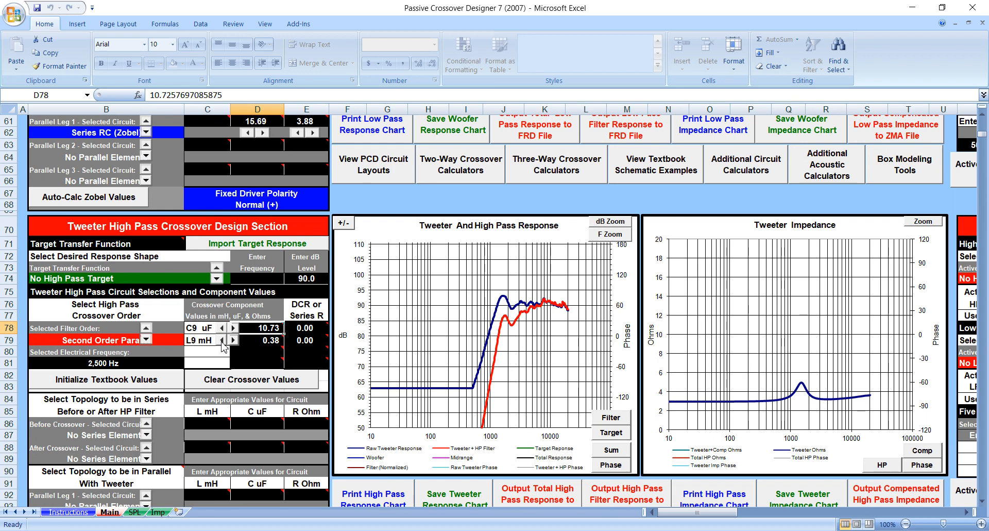
left_click(221, 340)
left_click(222, 341)
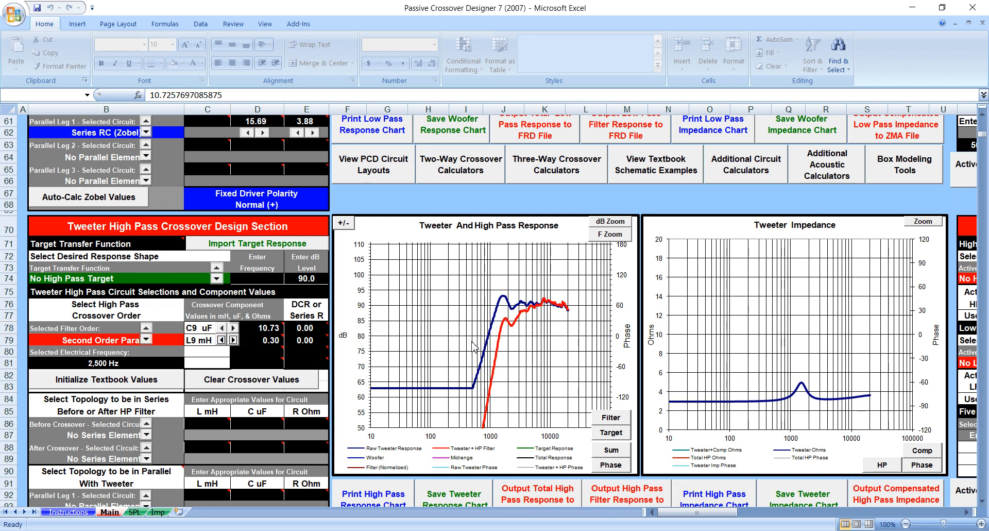
left_click(222, 340)
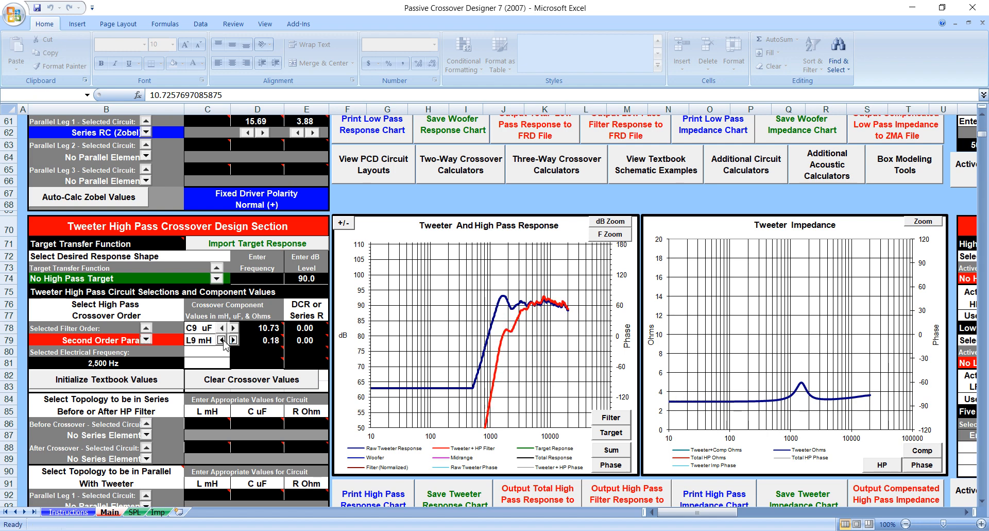
left_click(222, 340)
scroll(399, 336, "up", 3)
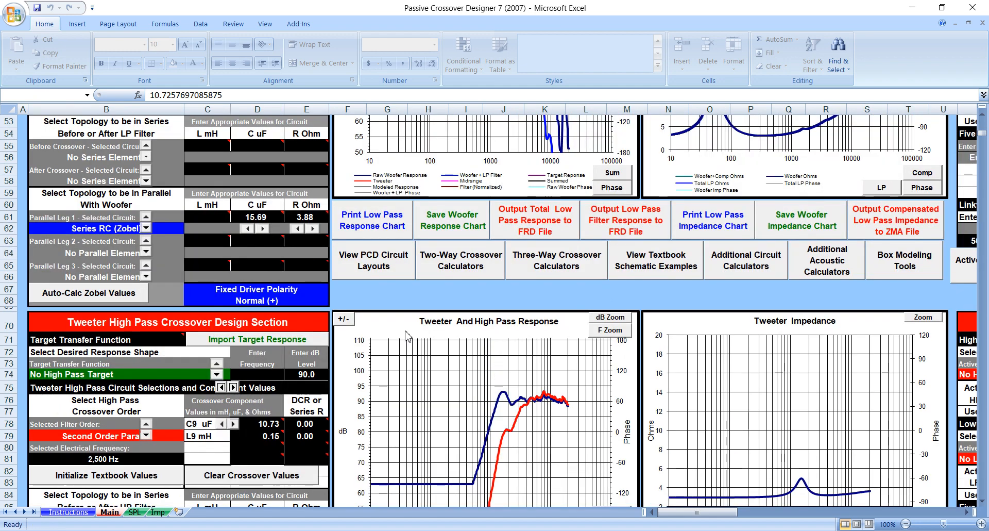
scroll(404, 332, "down", 3)
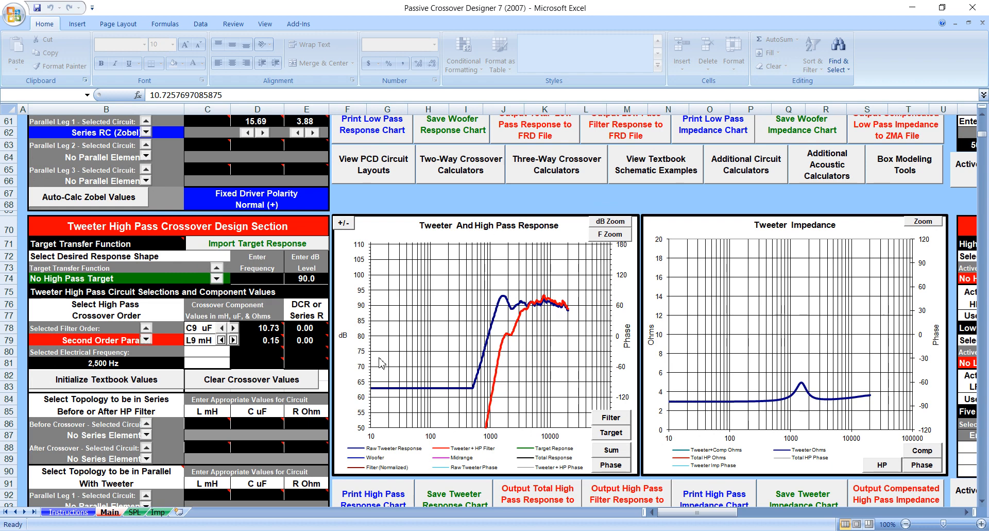
Compare the summed system response with and without the individual woofer and tweeter curves displayed.
scroll(580, 360, "up", 16)
scroll(580, 360, "up", 4)
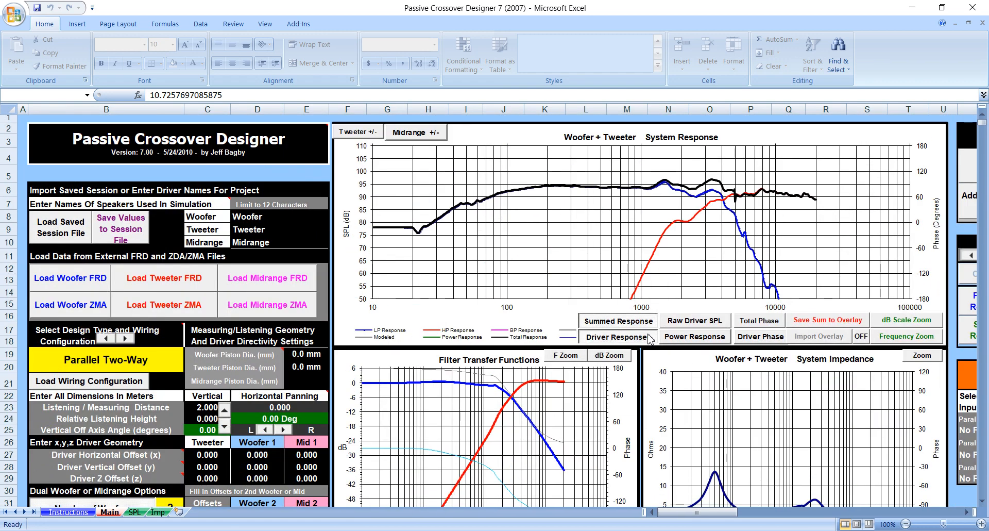
left_click(650, 337)
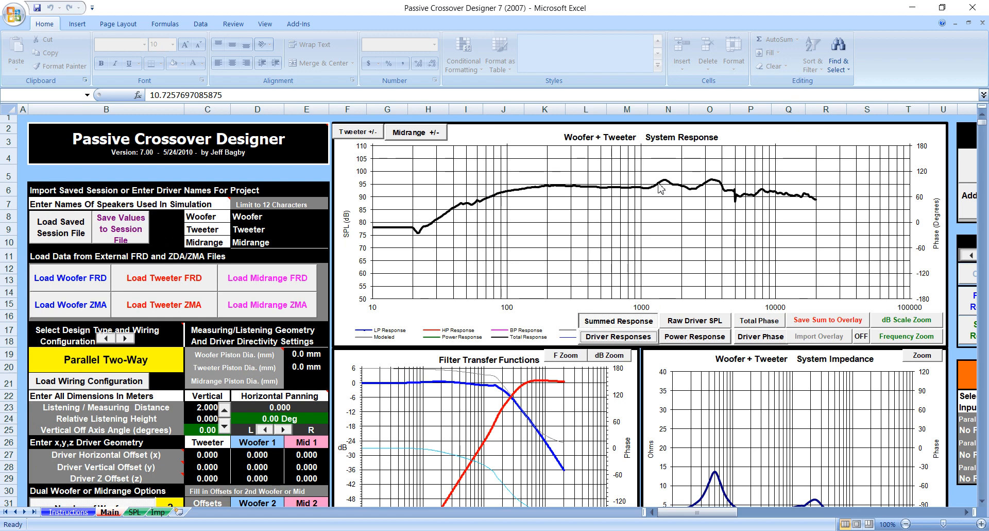
left_click(632, 333)
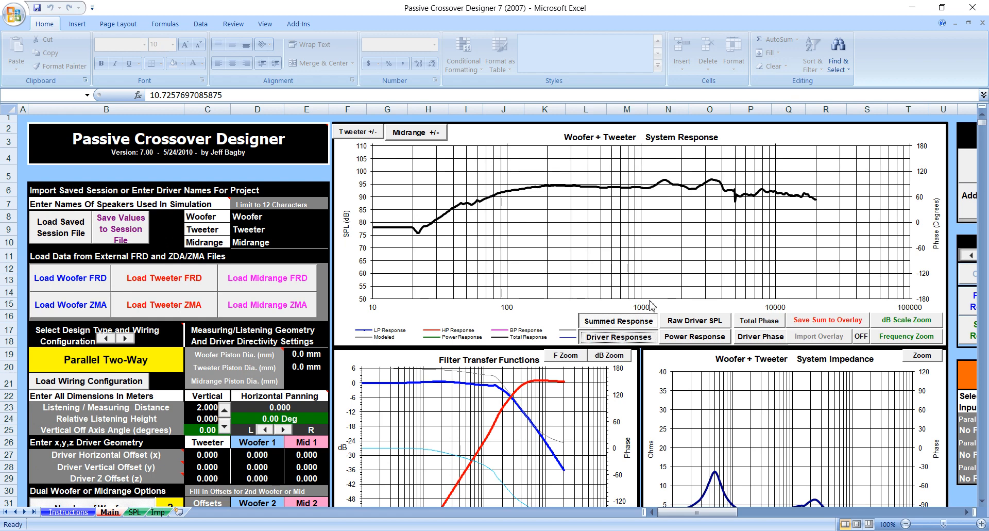
left_click(633, 341)
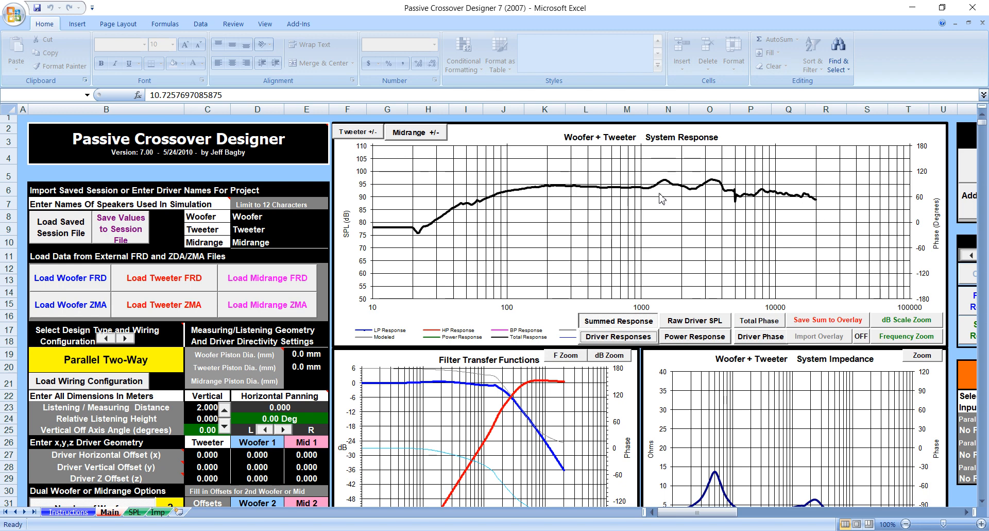
left_click(631, 341)
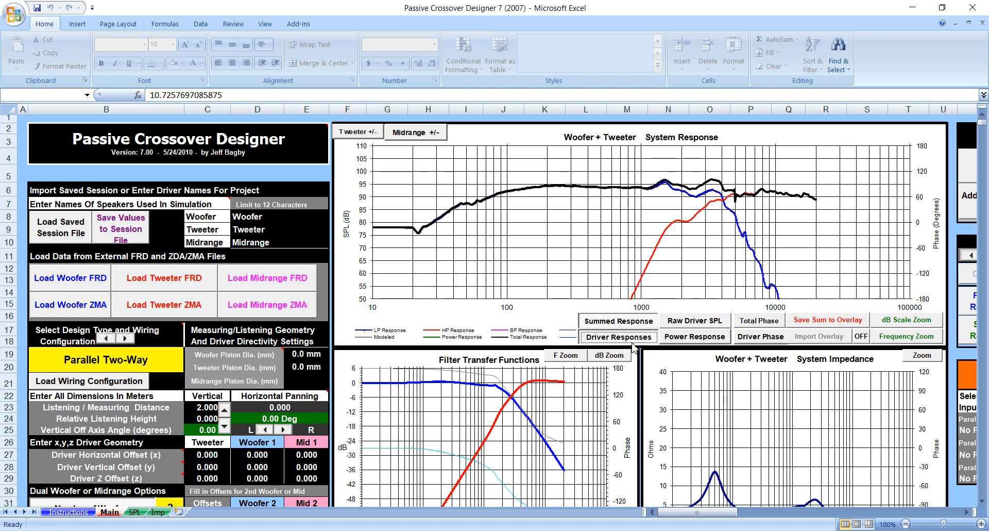
scroll(634, 346, "down", 9)
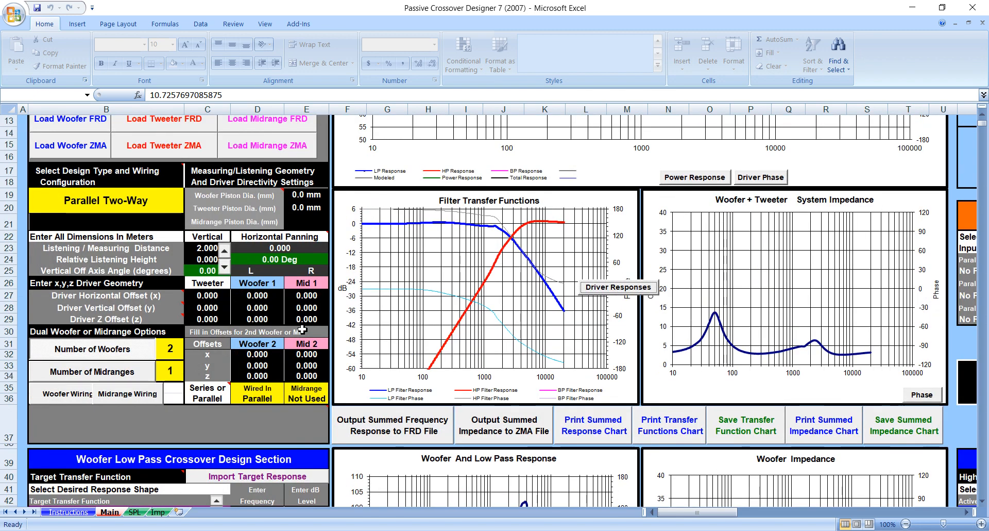
scroll(632, 276, "up", 10)
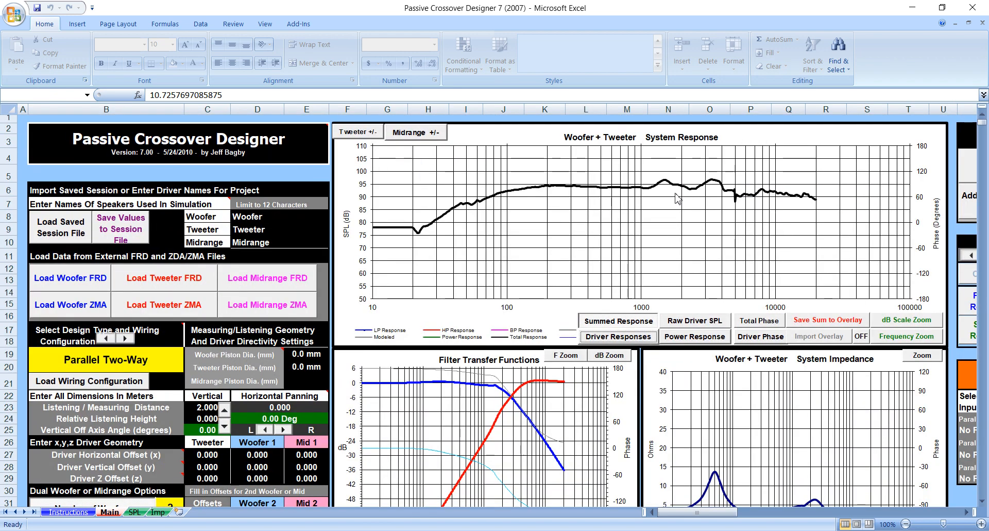
left_click(622, 339)
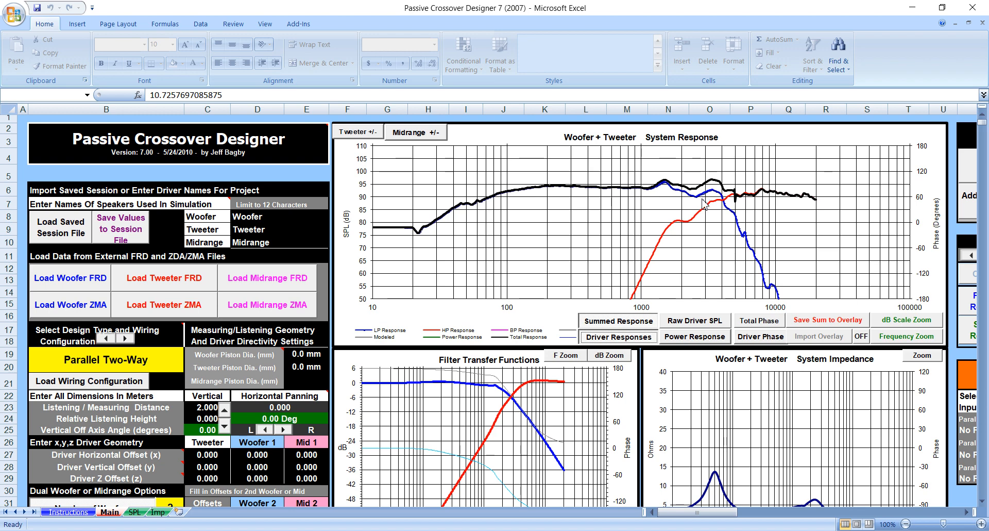
left_click(628, 340)
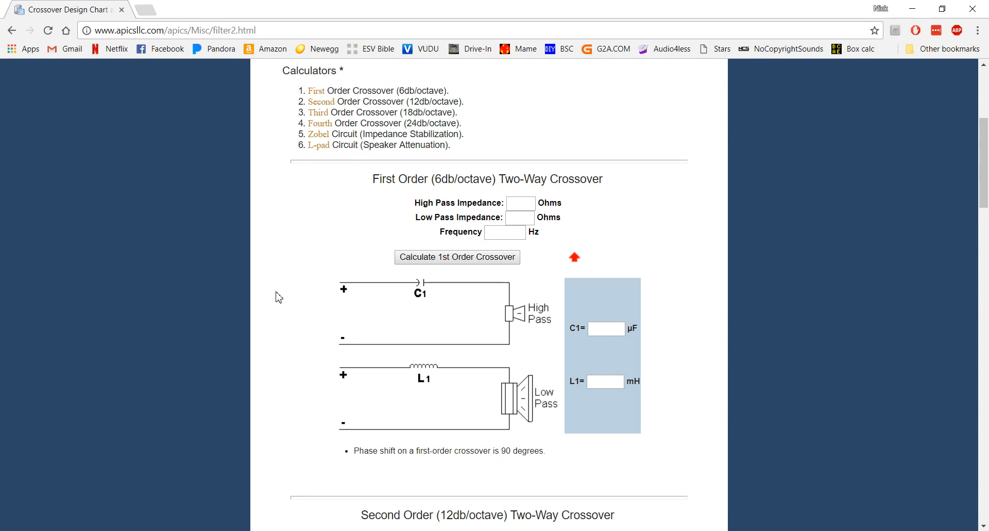
Calculate a first-order two-way crossover in the web calculator for 4-ohm high-pass and low-pass impedances at 3000 Hz.
left_click(520, 203)
type("4")
key("Tab")
type("4")
key("Tab")
key("alt+Tab")
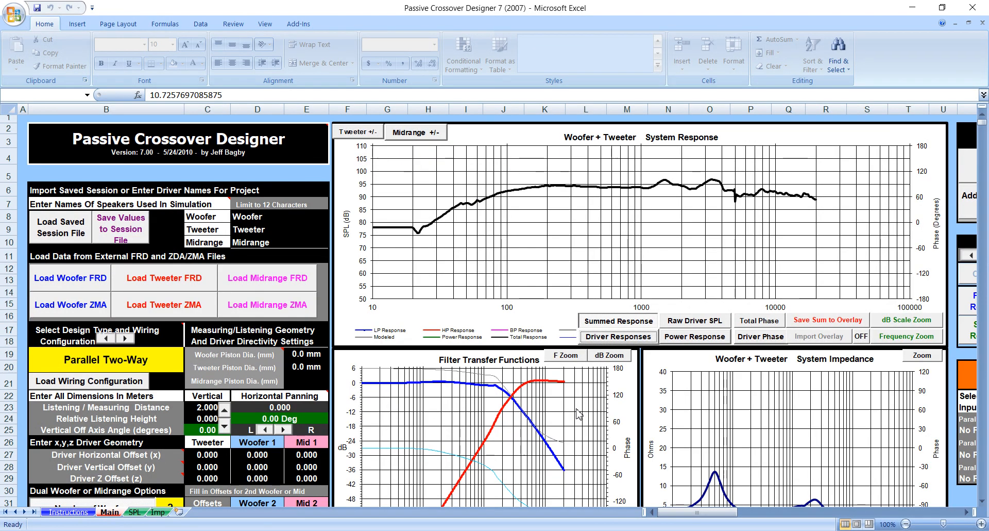
left_click(653, 341)
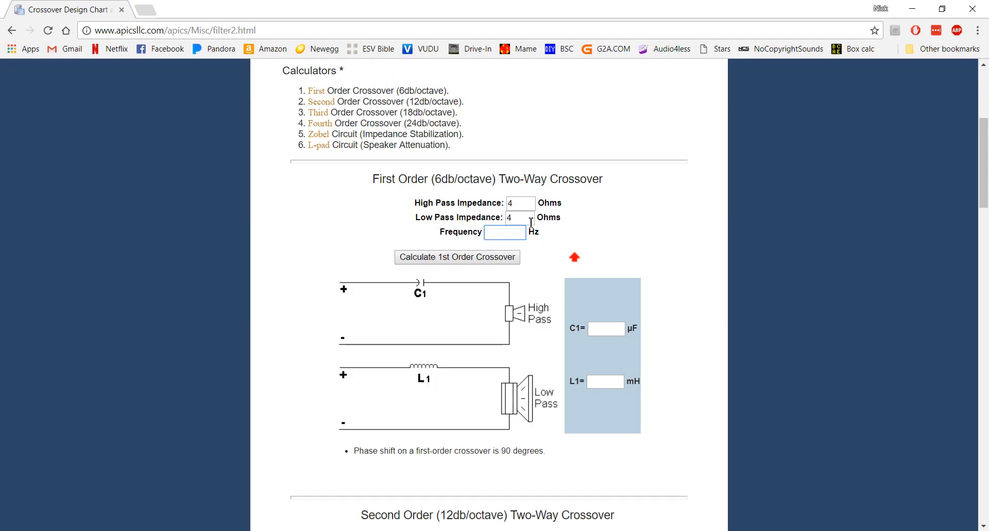
type("3000")
left_click(472, 259)
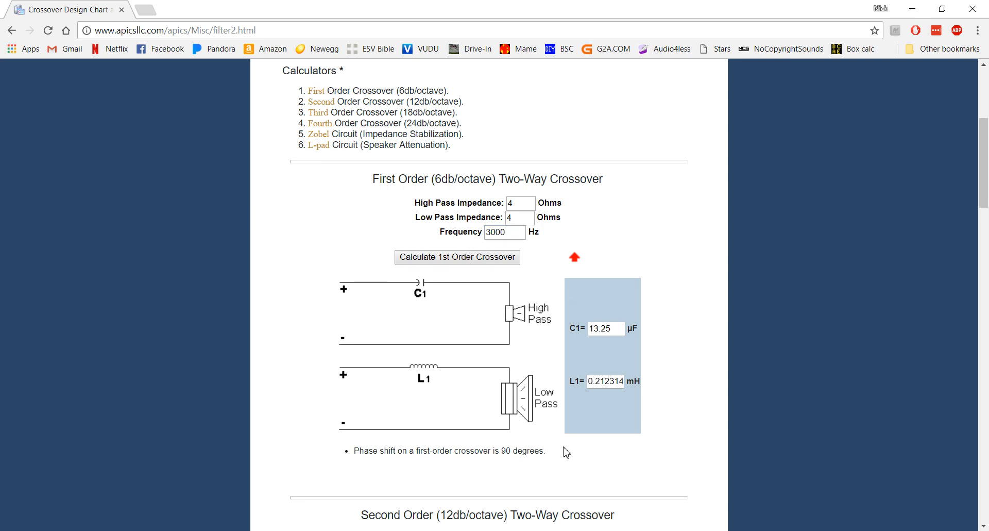
In the Excel Passive Crossover Designer workbook, add a Parallel RL Contour Filter before the woofer crossover with a 0.21 mH inductor.
left_click(561, 530)
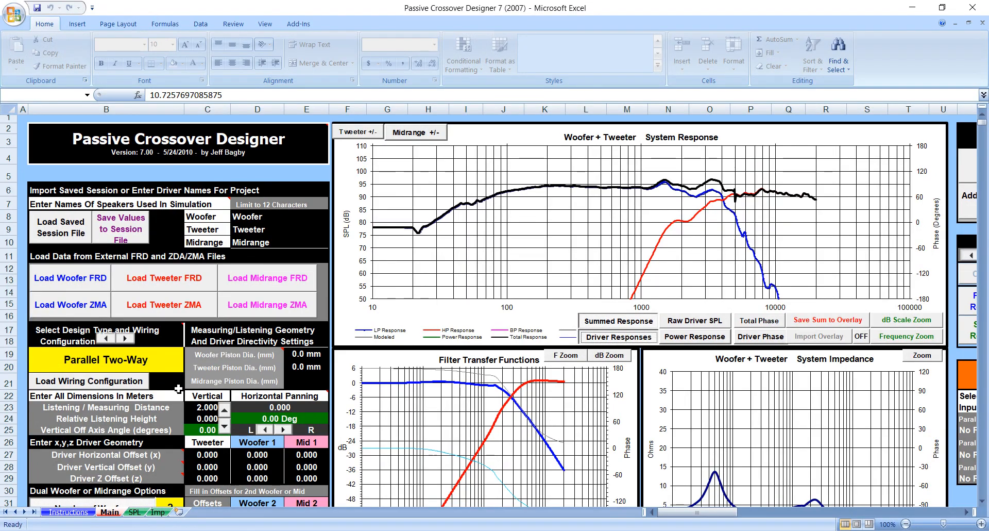
scroll(181, 390, "down", 10)
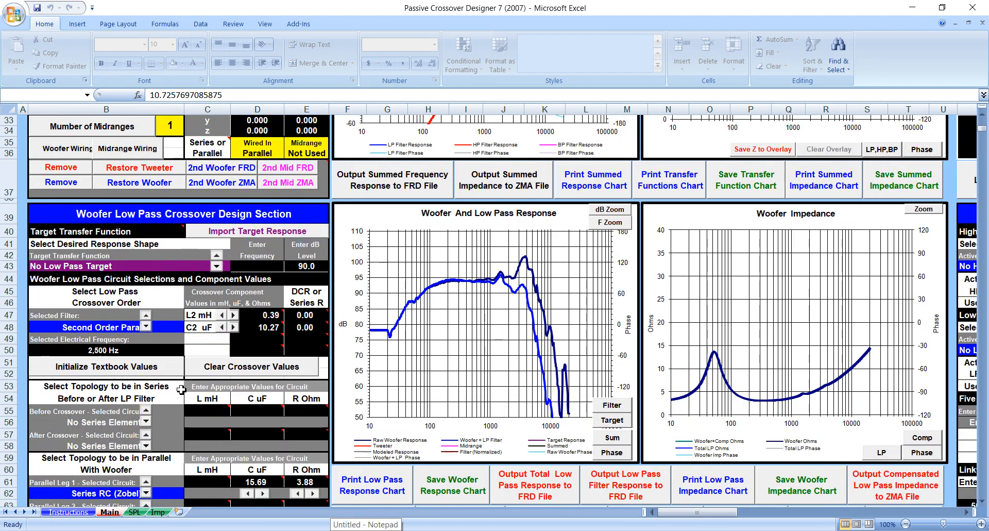
scroll(229, 361, "down", 1)
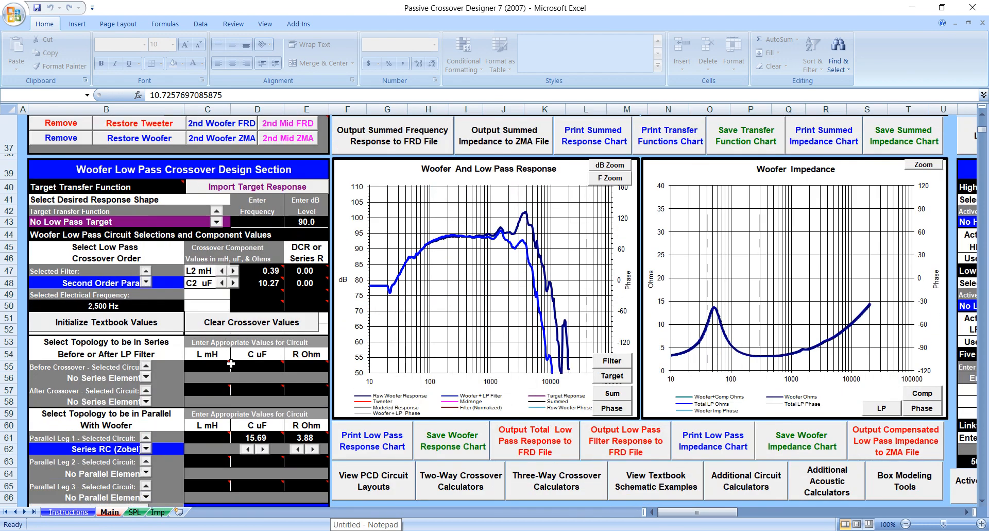
left_click(146, 366)
left_click(146, 367)
left_click(147, 366)
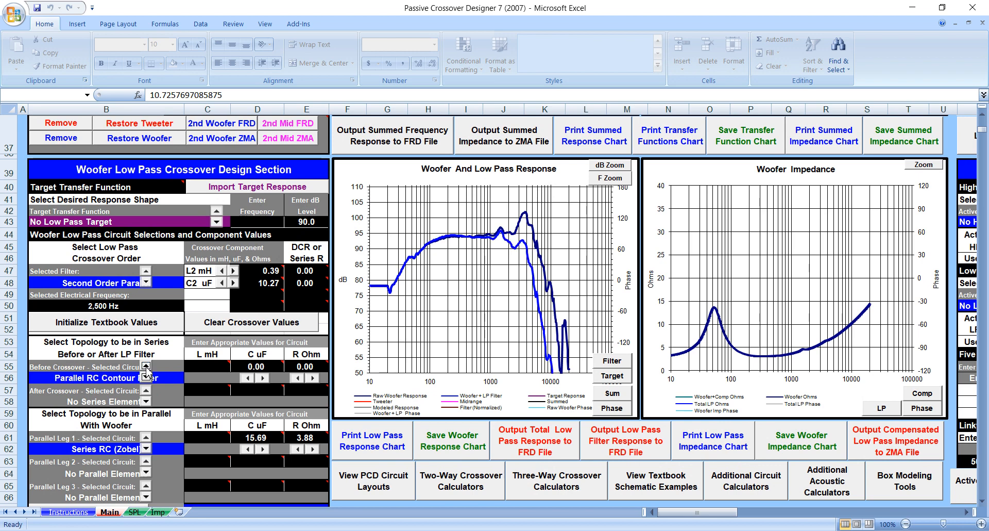
left_click(147, 367)
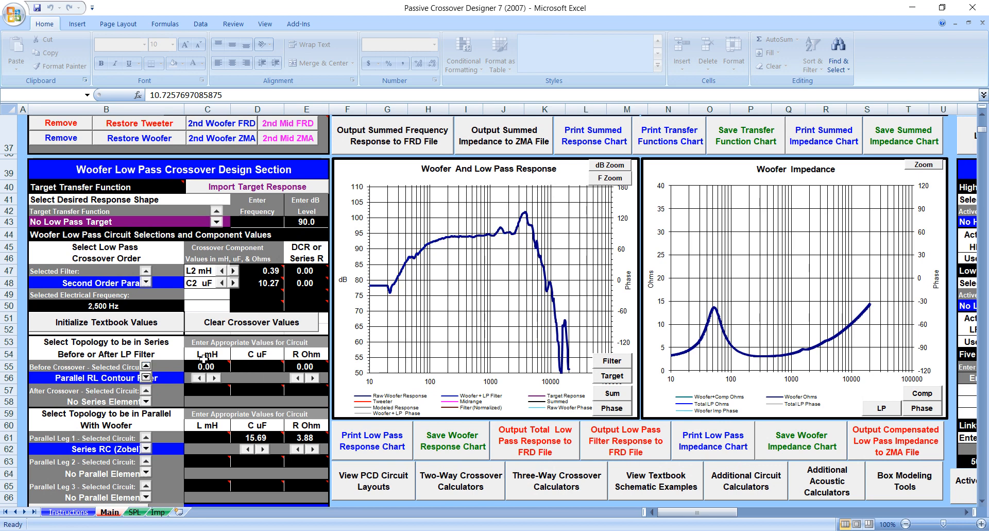
left_click(207, 365)
type("0.21")
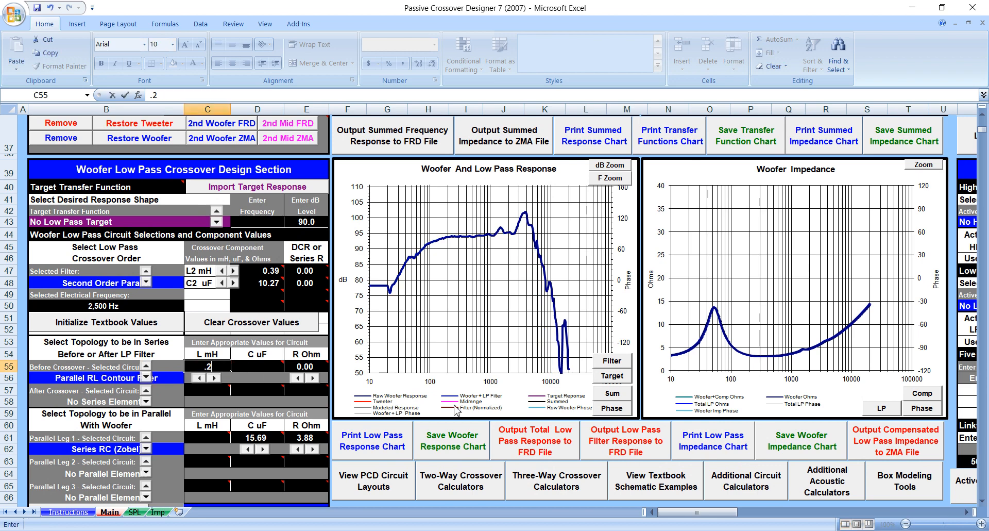
key("Return")
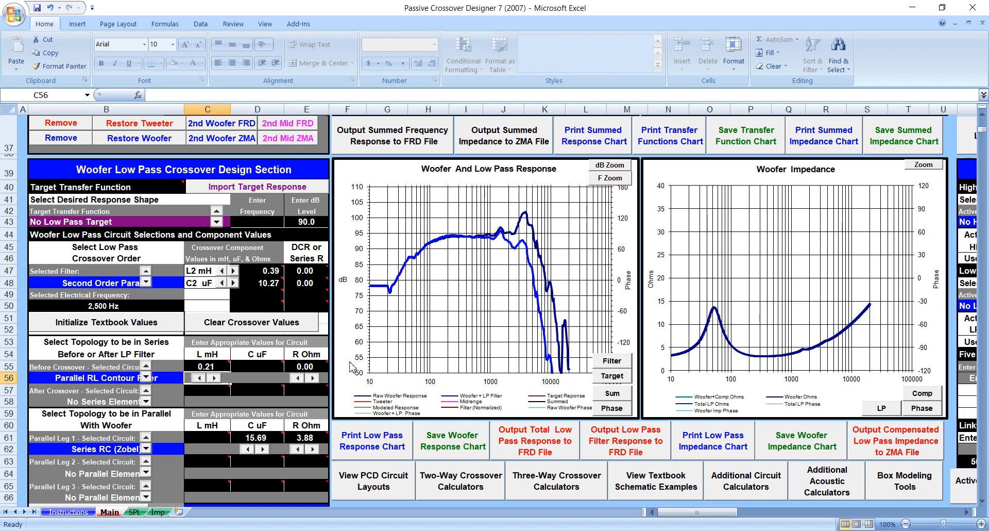
Set the woofer contour filter's resistor to 4 ohms and check the effect on the system response.
left_click(303, 365)
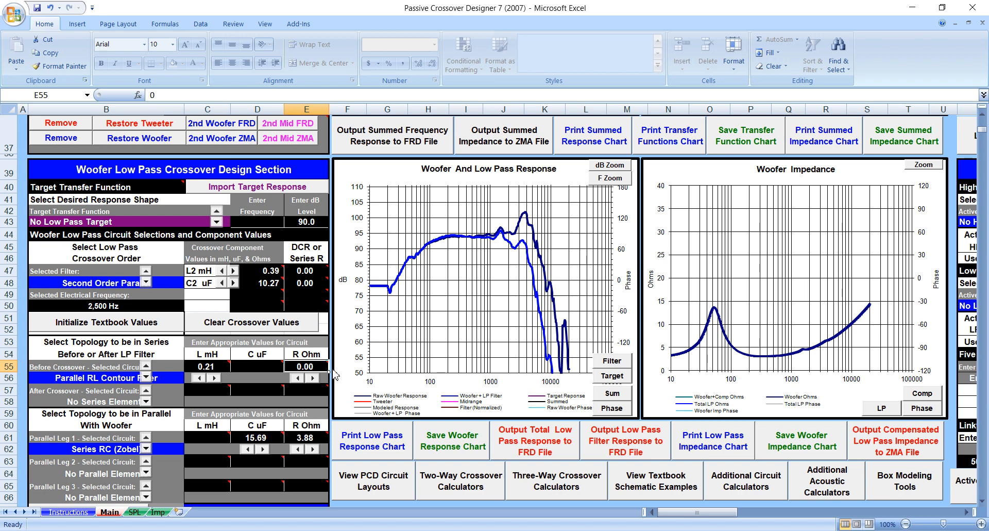
type("4")
key("Return")
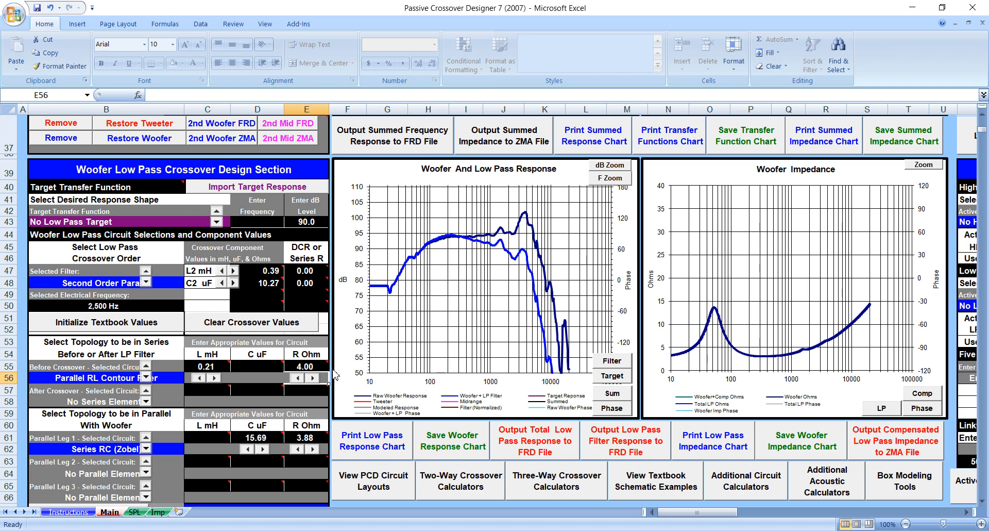
scroll(611, 312, "up", 12)
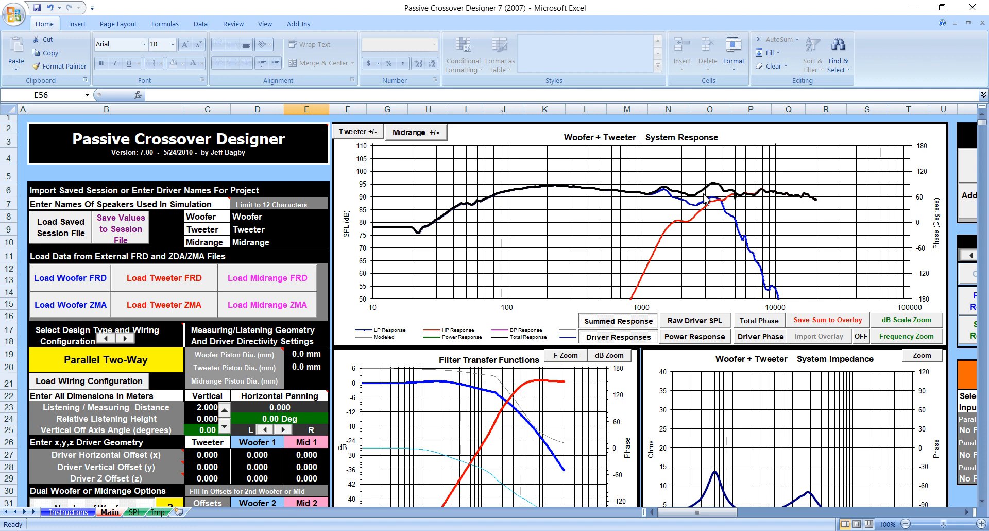
Set the woofer contour filter's resistor to 20 ohms and check the woofer and system response charts.
scroll(456, 281, "down", 3)
scroll(314, 410, "down", 12)
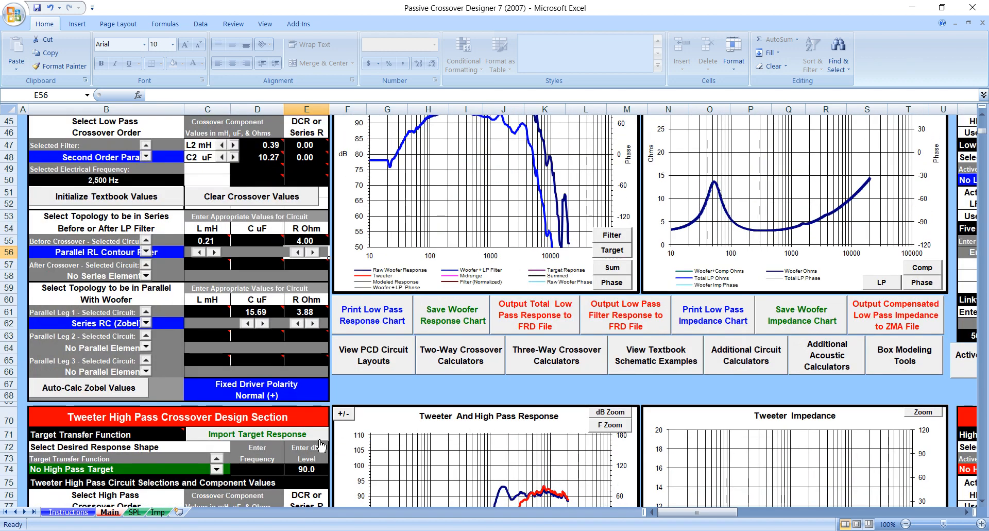
left_click(308, 240)
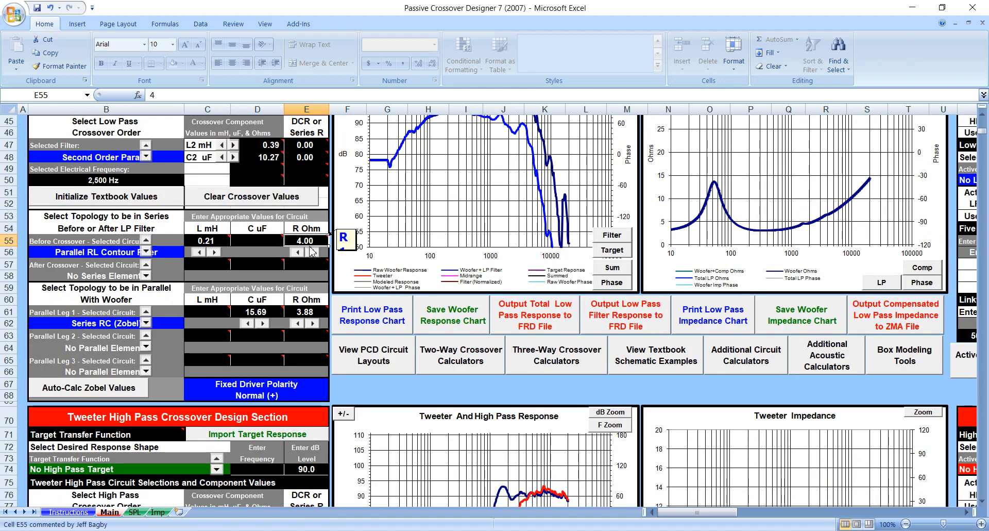
type("20")
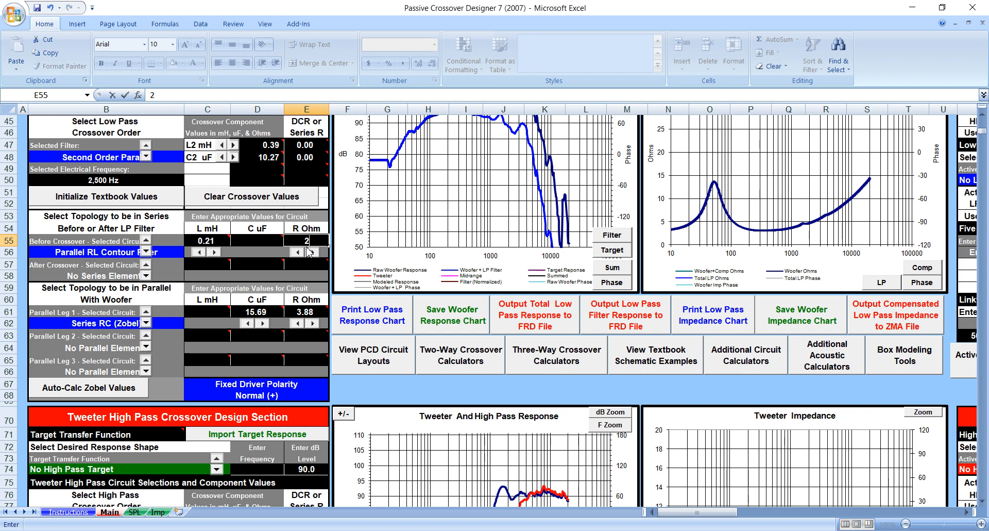
key("Return")
scroll(554, 235, "up", 4)
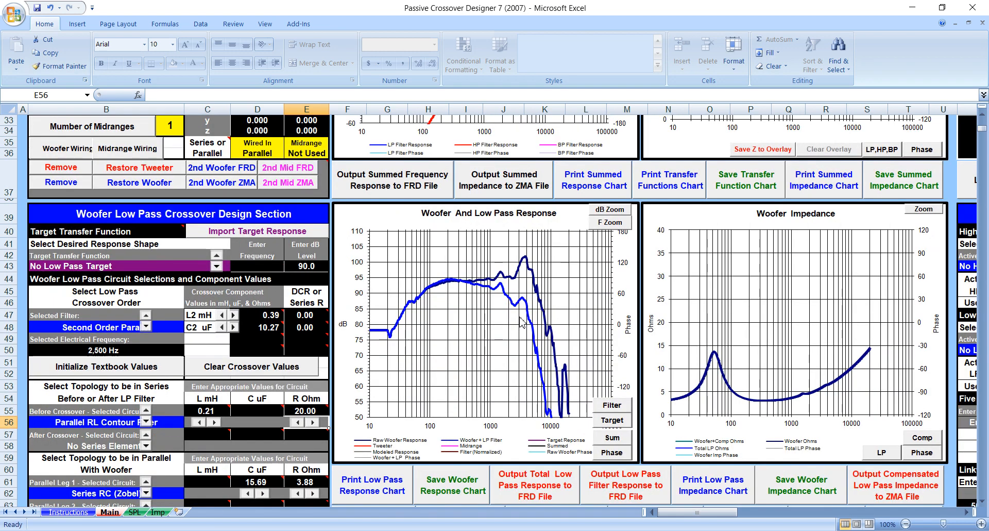
scroll(513, 320, "up", 10)
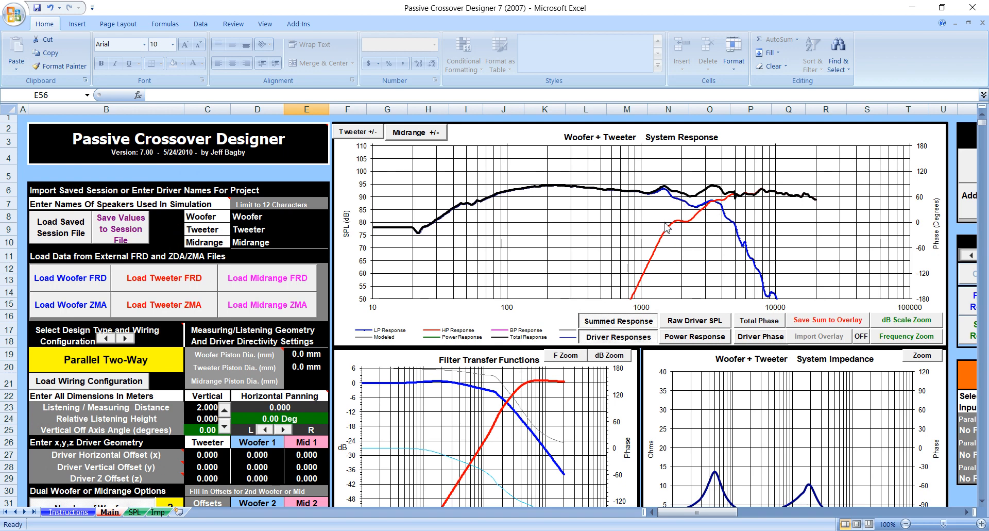
Set the woofer contour filter's inductor to 0.43 mH and compare the system response with and without the individual driver curves.
scroll(667, 226, "down", 15)
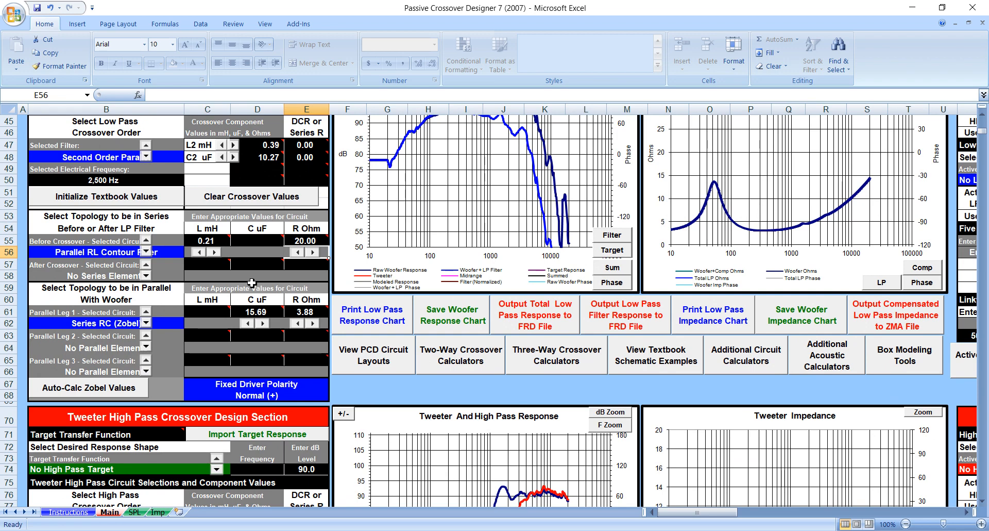
scroll(227, 263, "up", 4)
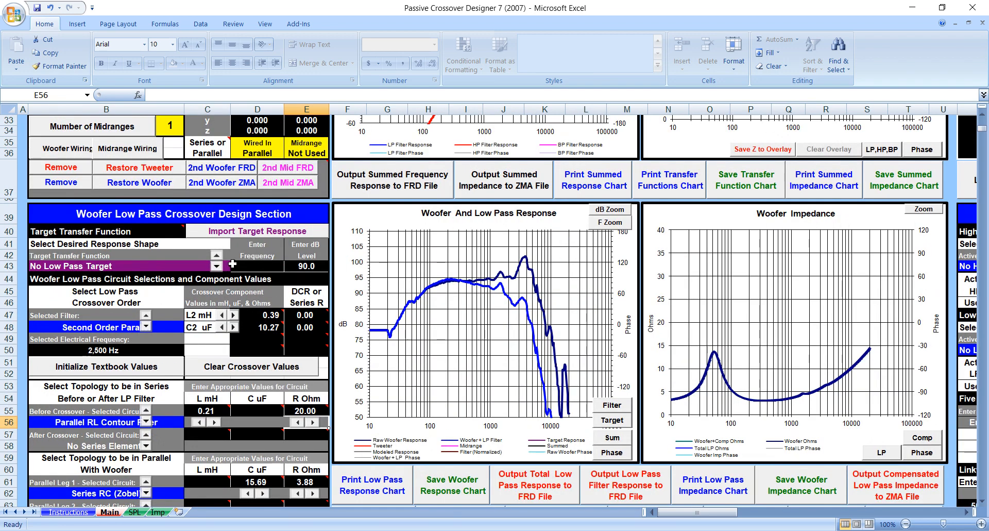
left_click(211, 410)
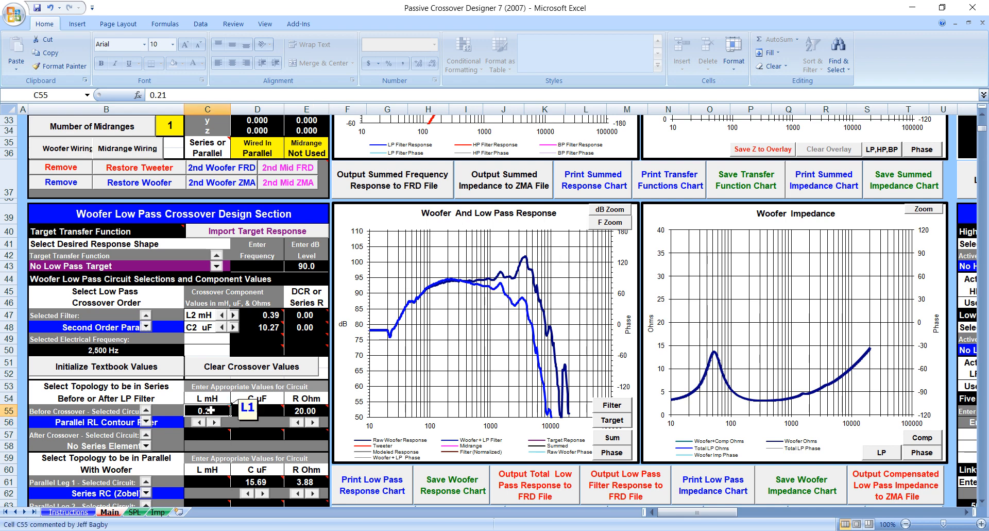
type("0.43")
key("Return")
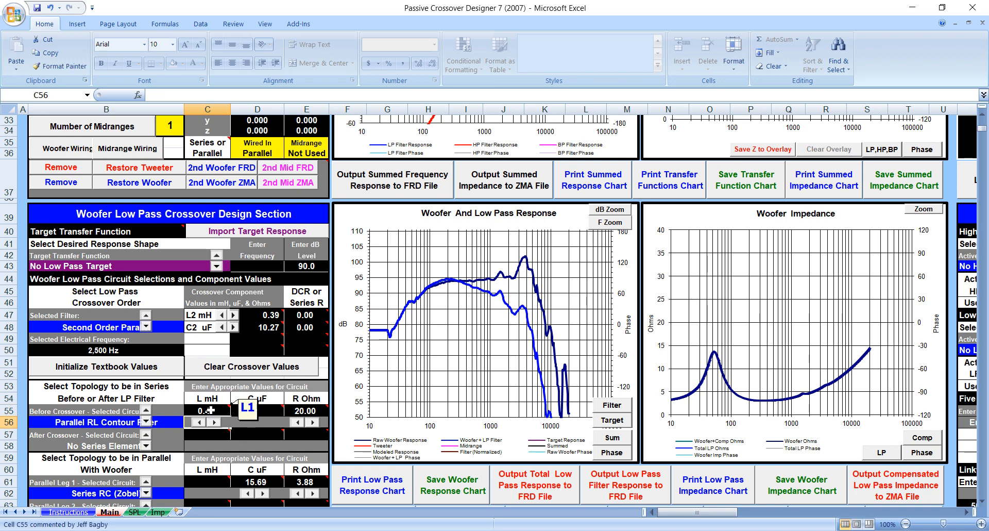
scroll(210, 410, "up", 11)
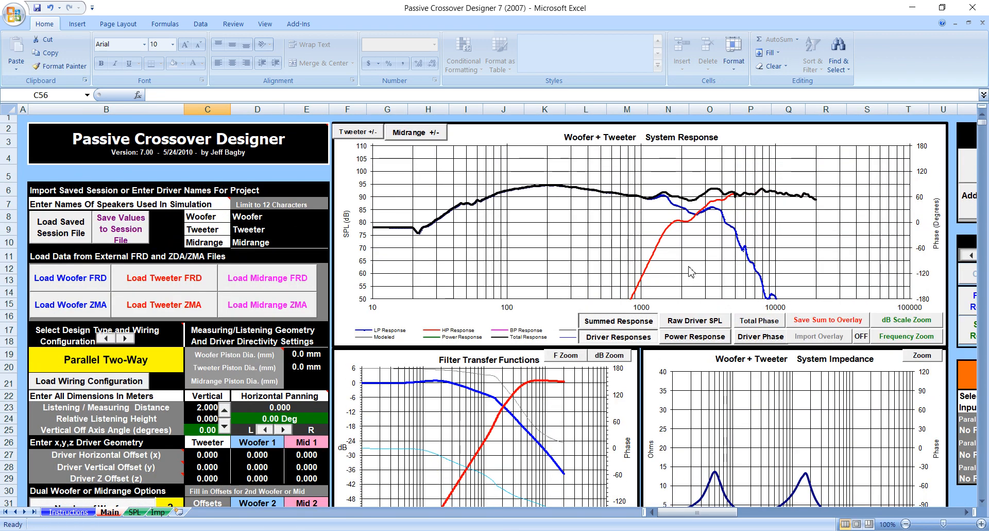
left_click(621, 341)
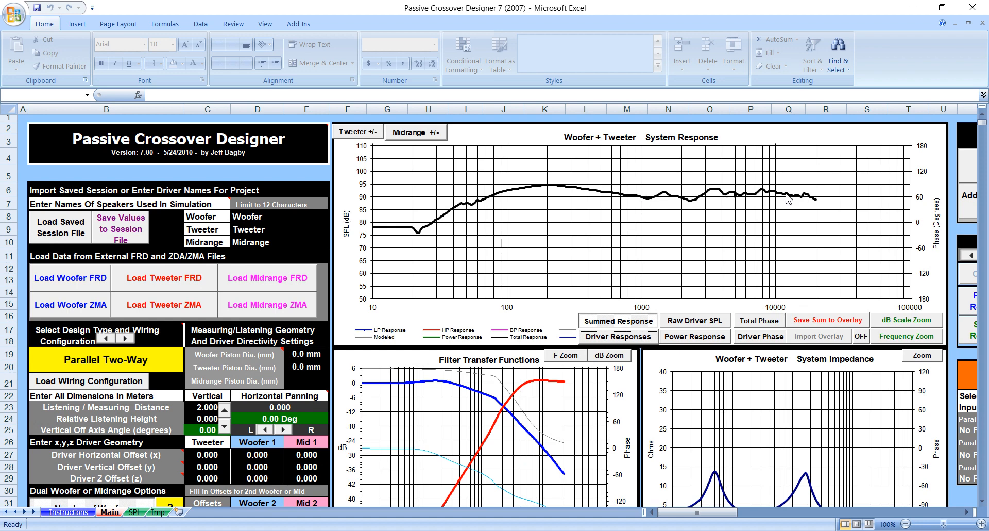
left_click(616, 341)
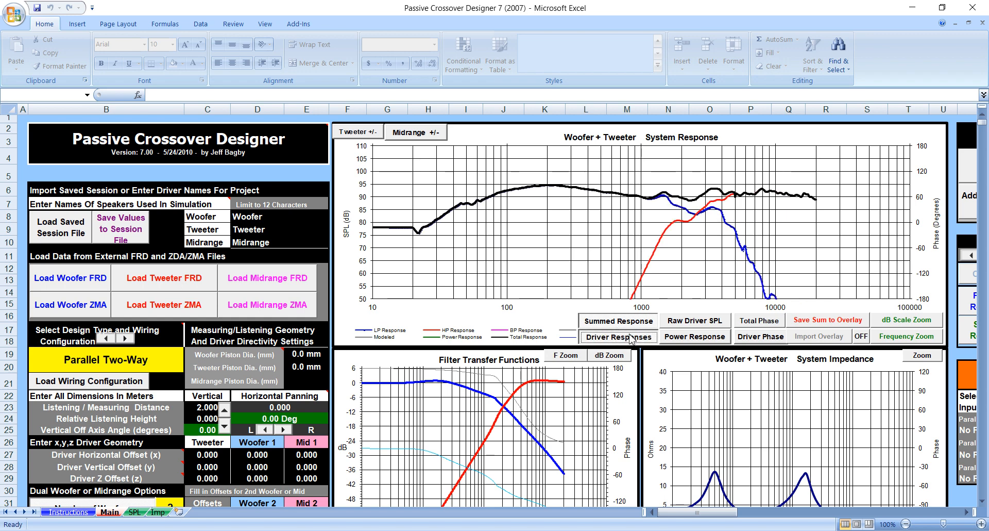
Remove the woofer's Zobel circuit from parallel leg 1 to check the system response, and restore it with auto-calculated values.
scroll(544, 322, "down", 13)
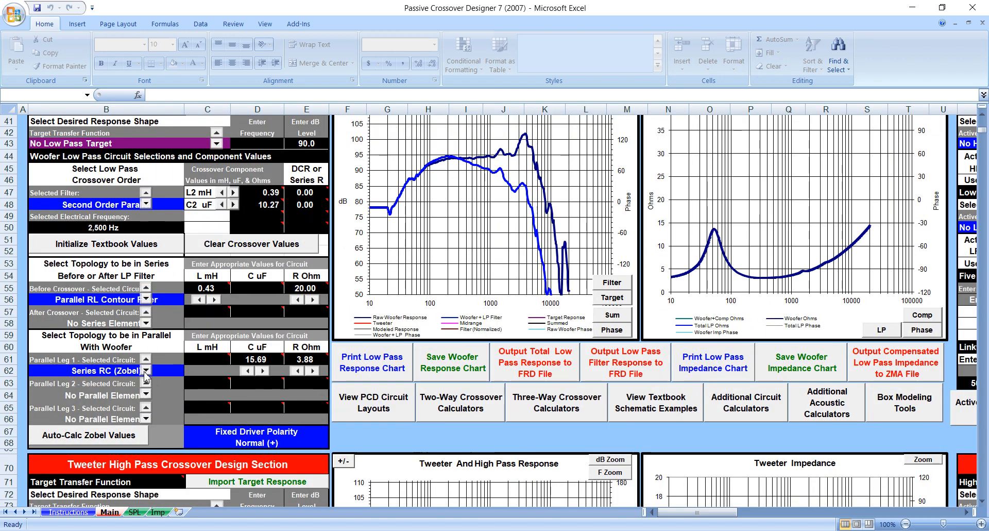
left_click(146, 371)
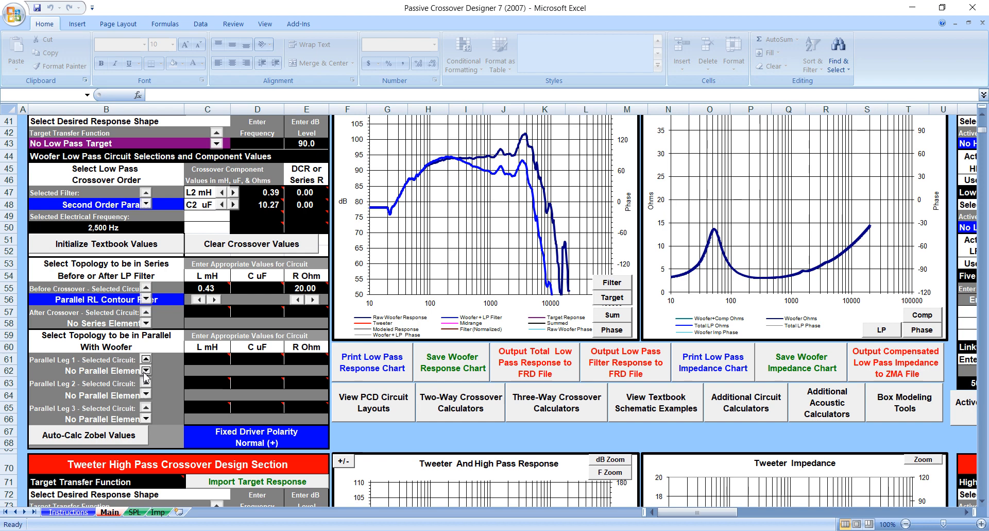
scroll(566, 371, "up", 13)
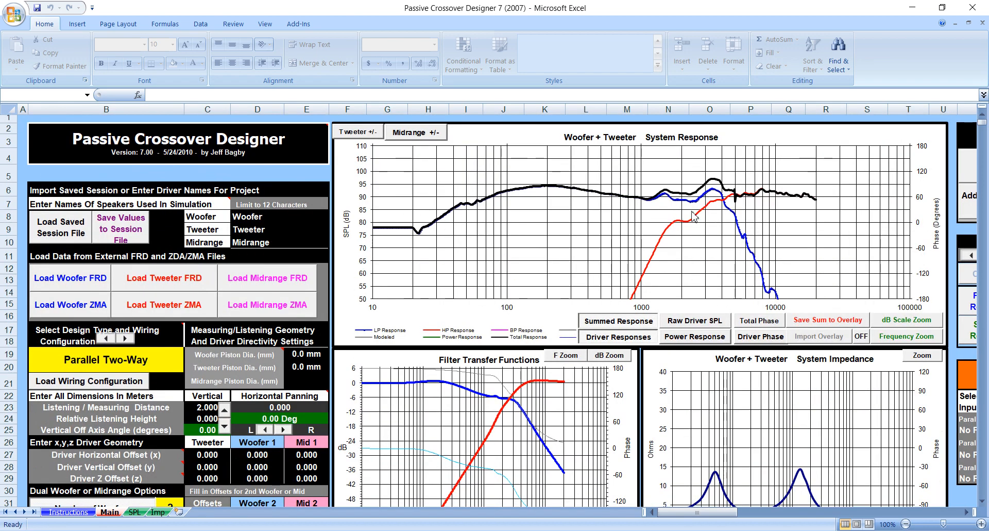
scroll(698, 256, "down", 13)
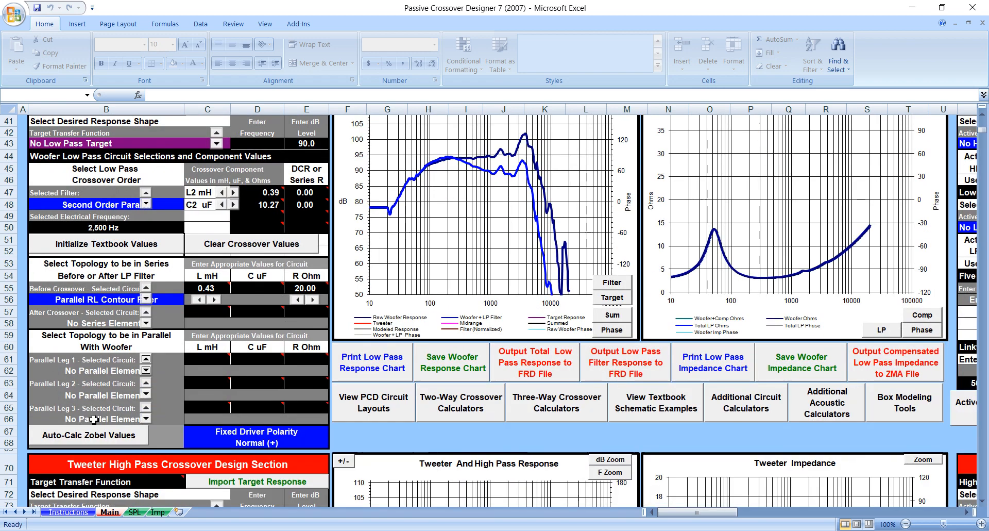
left_click(100, 440)
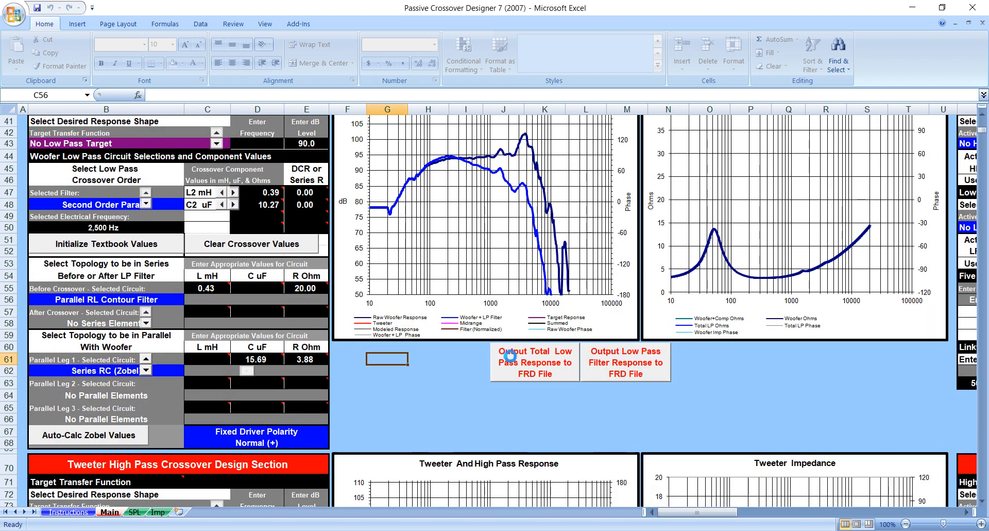
scroll(516, 358, "up", 4)
scroll(518, 361, "up", 9)
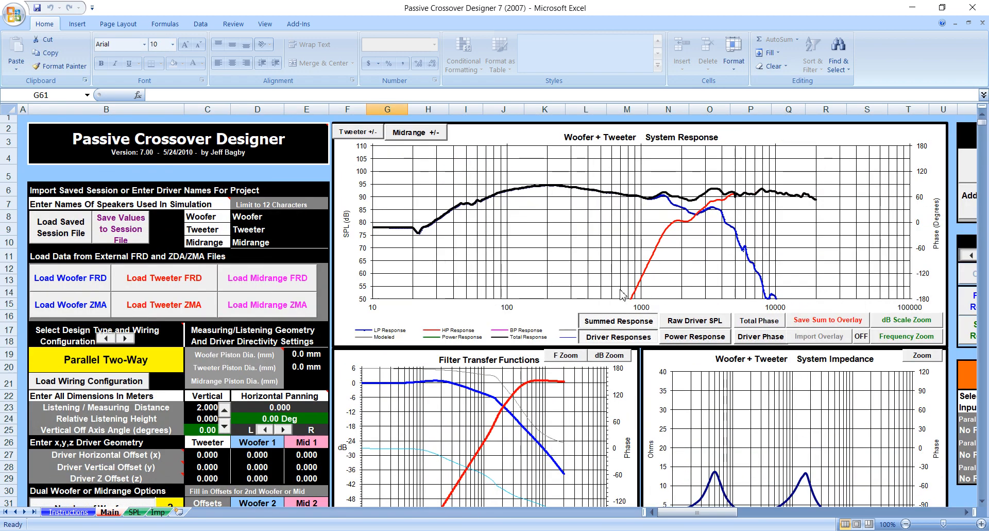
Hide the individual driver curves and review the summed response together with the woofer and tweeter crossover component values.
left_click(632, 342)
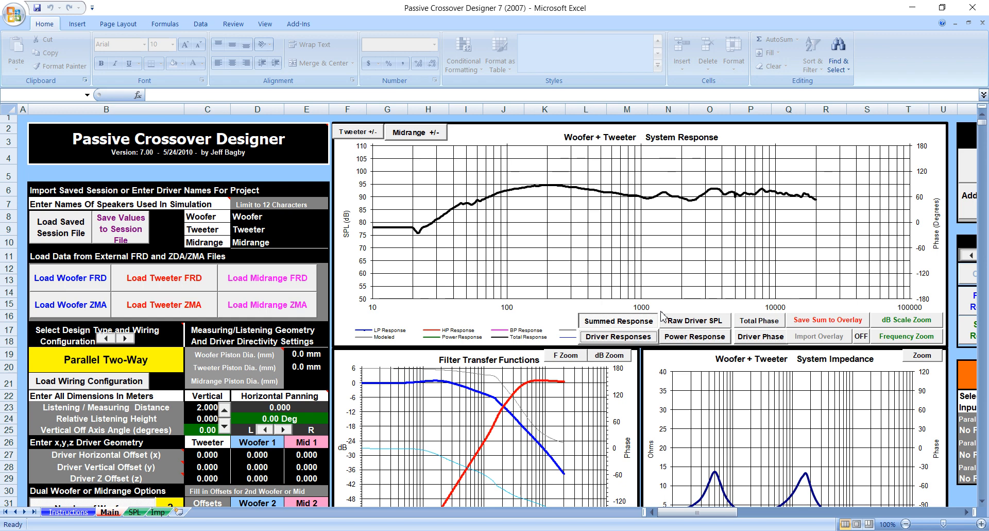
scroll(725, 410, "down", 11)
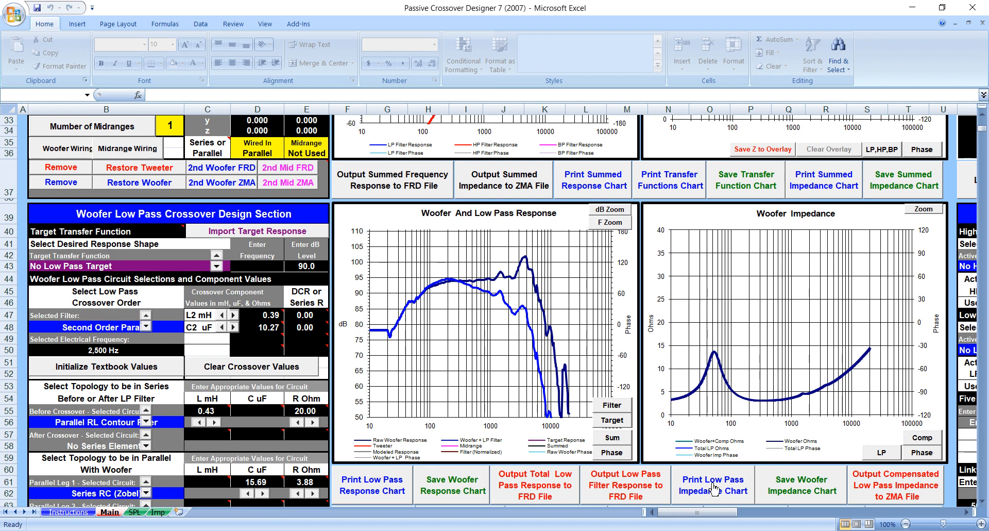
left_click(713, 489)
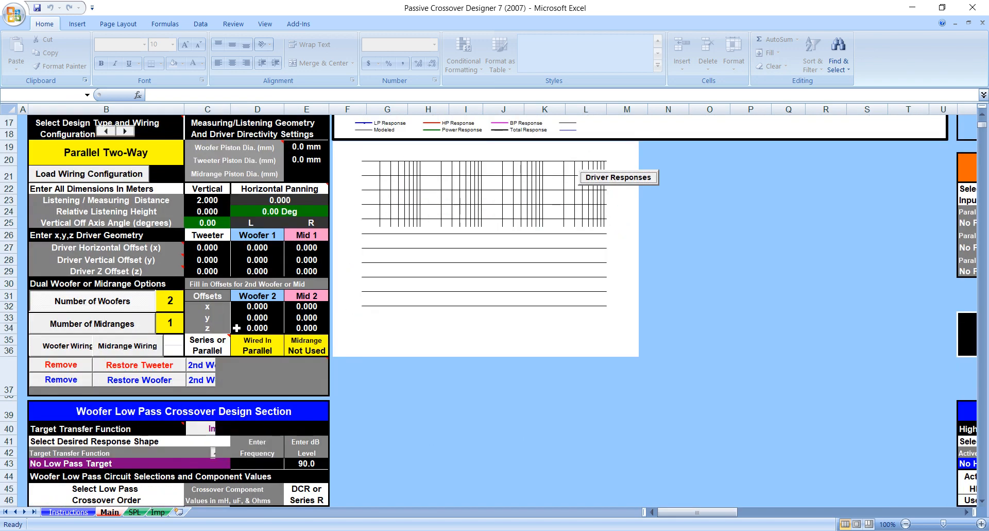
scroll(229, 348, "down", 10)
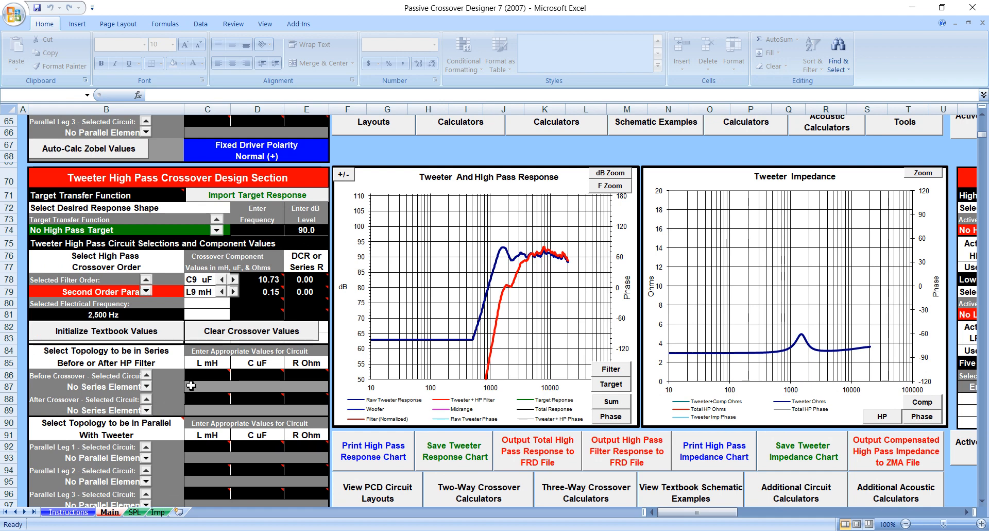
scroll(244, 360, "up", 12)
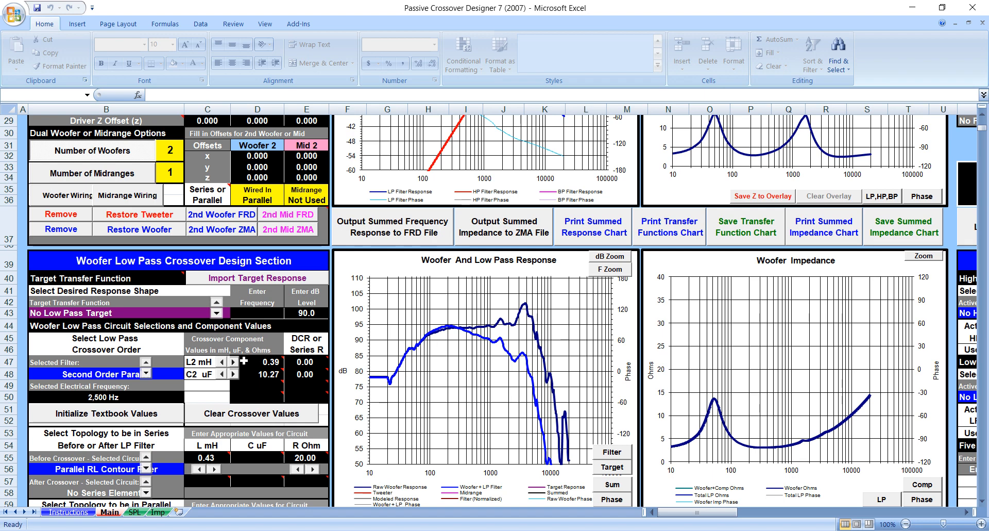
scroll(278, 456, "up", 1)
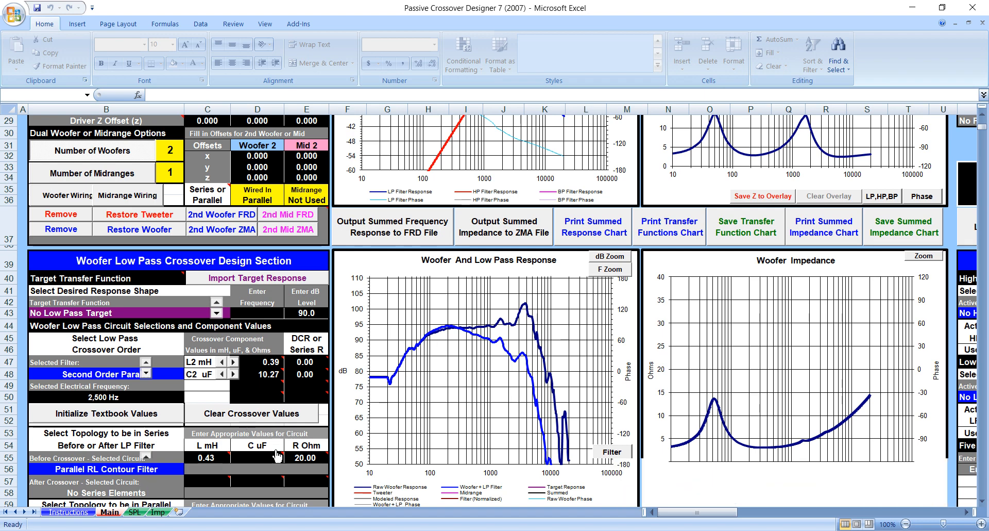
scroll(277, 456, "down", 1)
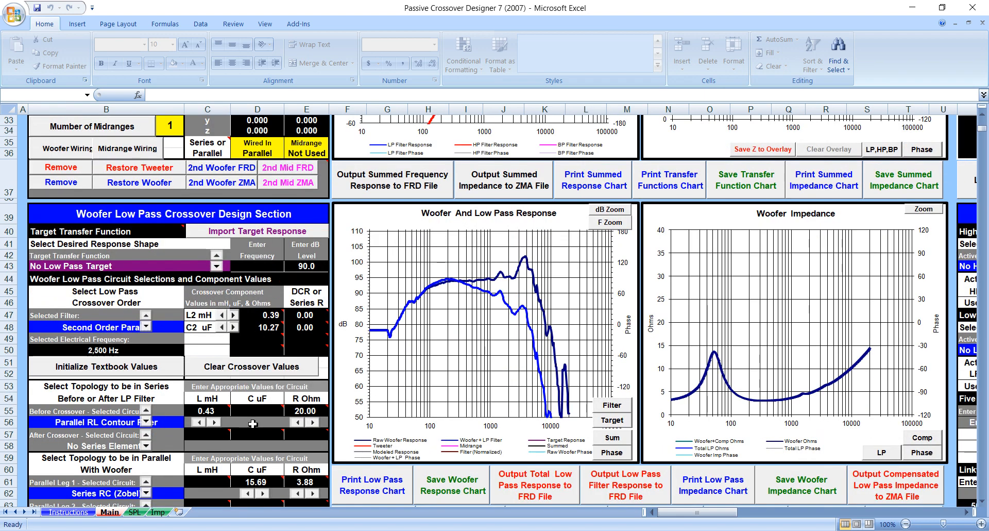
scroll(247, 390, "up", 11)
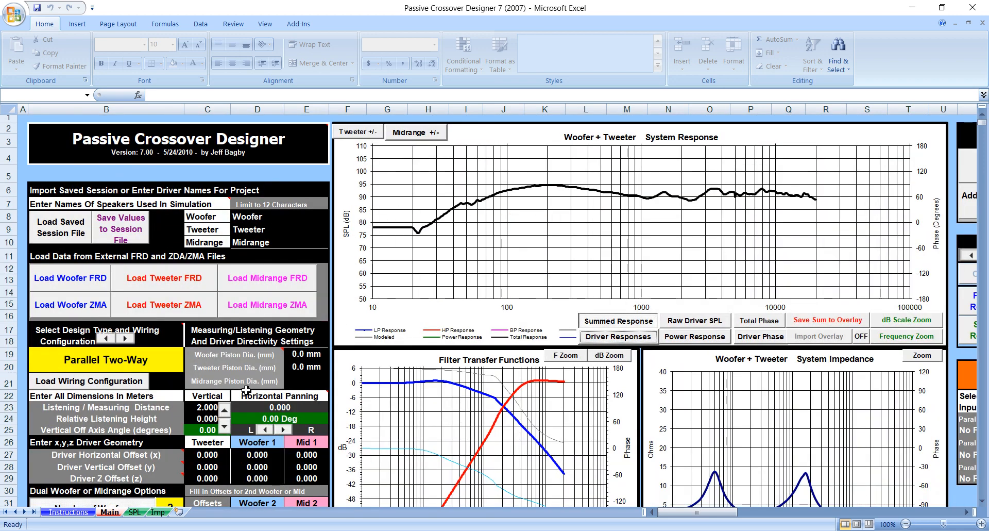